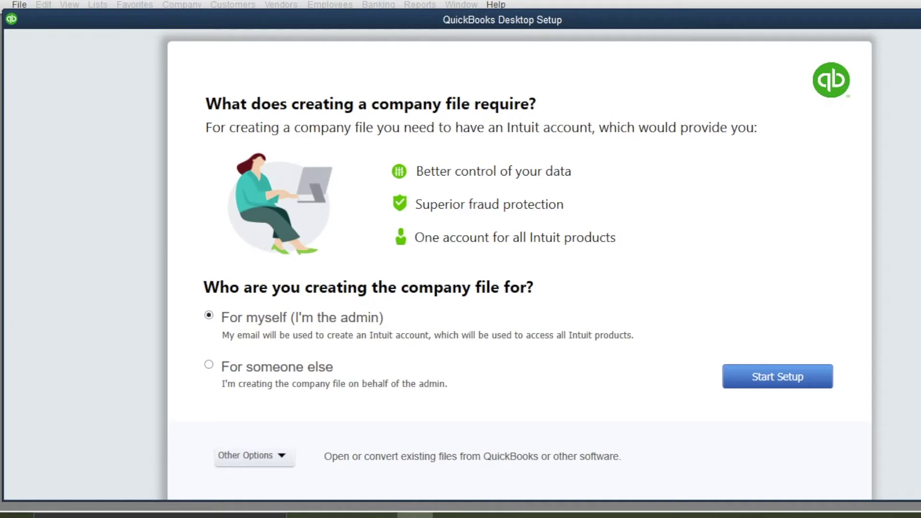
Postpone the Intuit sign-in for 7 days and enter 'XYZ Co.' as the business name
left_click(254, 456)
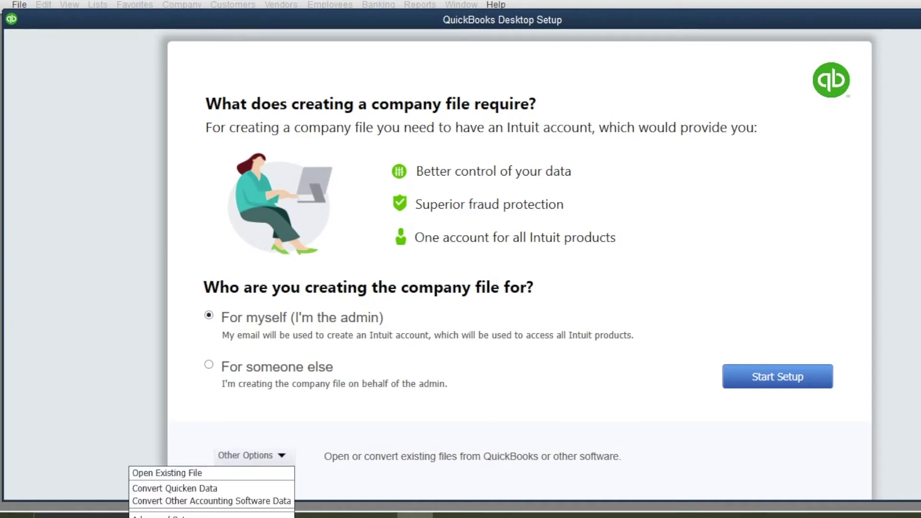
key("Escape")
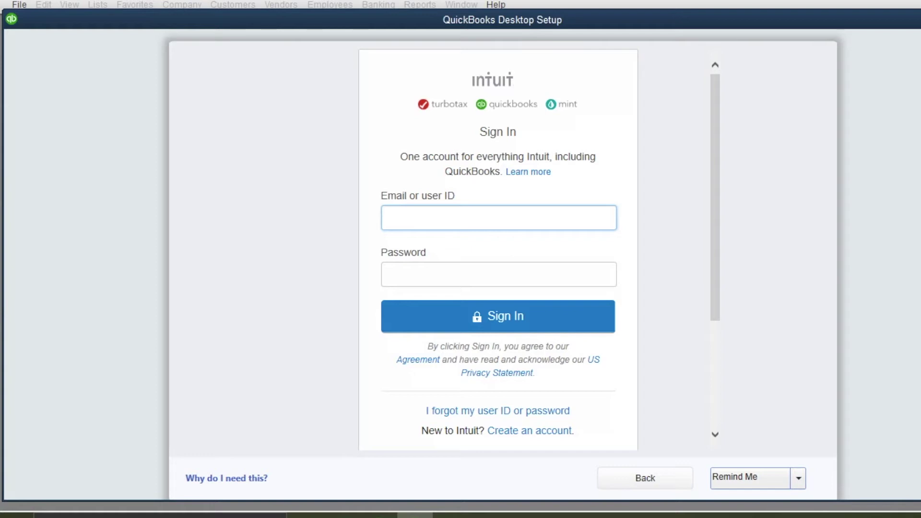
left_click(798, 478)
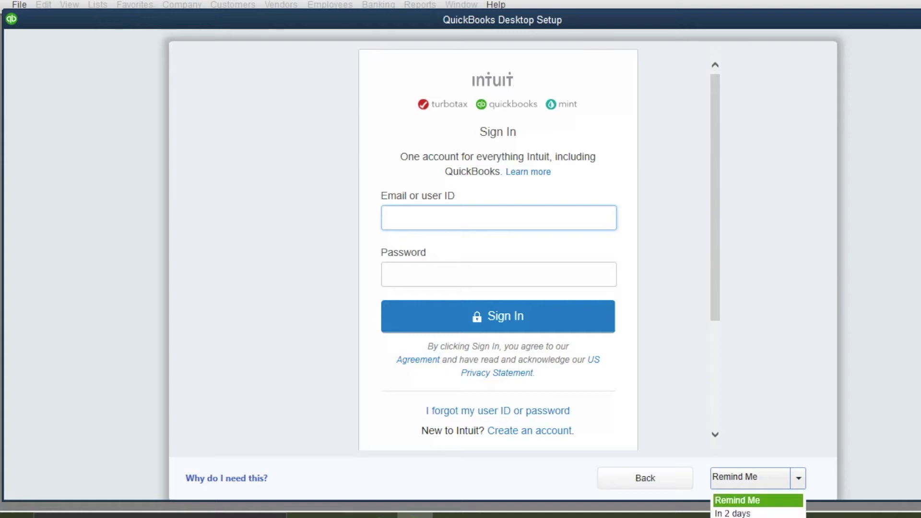
left_click(734, 517)
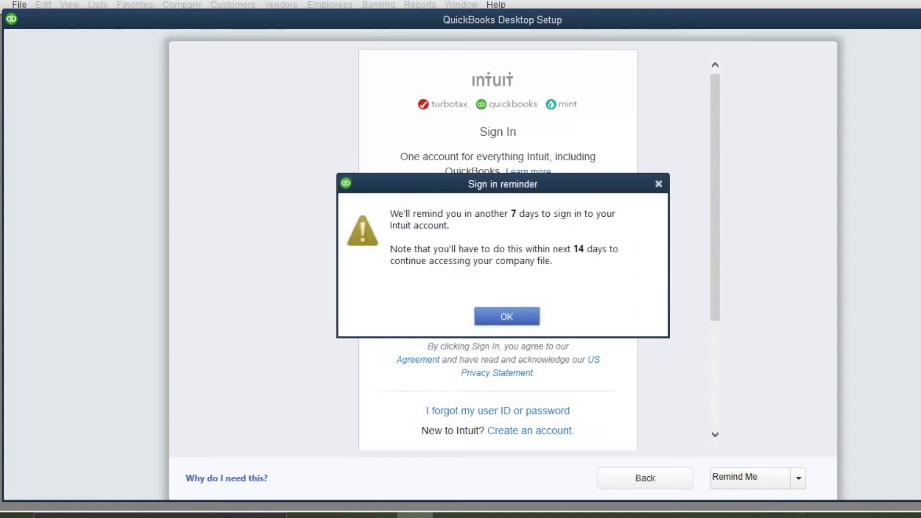
key("Return")
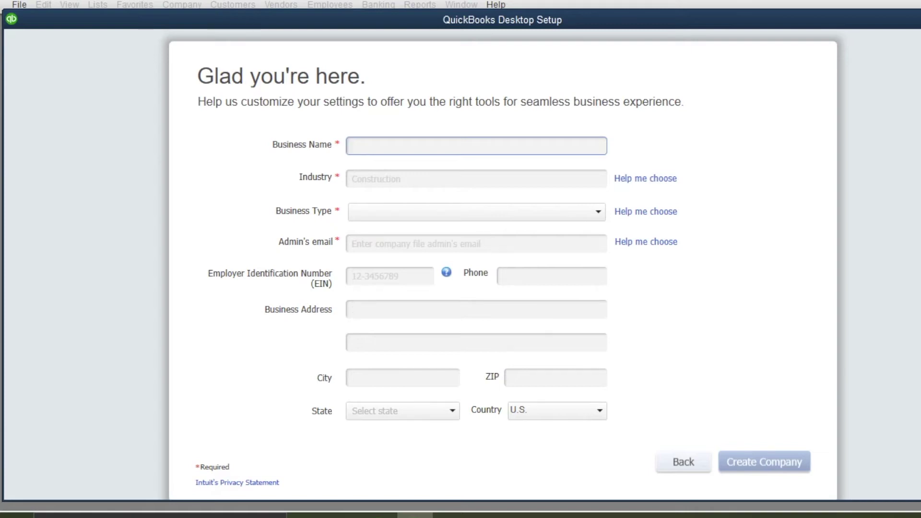
type("XYZ Co.")
key("Tab")
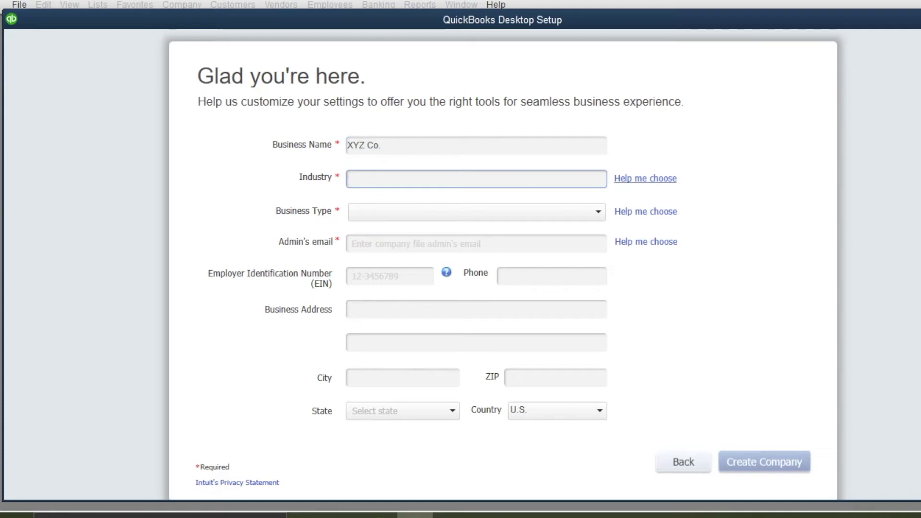
Preview recommended accounts for design, financial services, landscaping, consulting and real estate industries
left_click(646, 178)
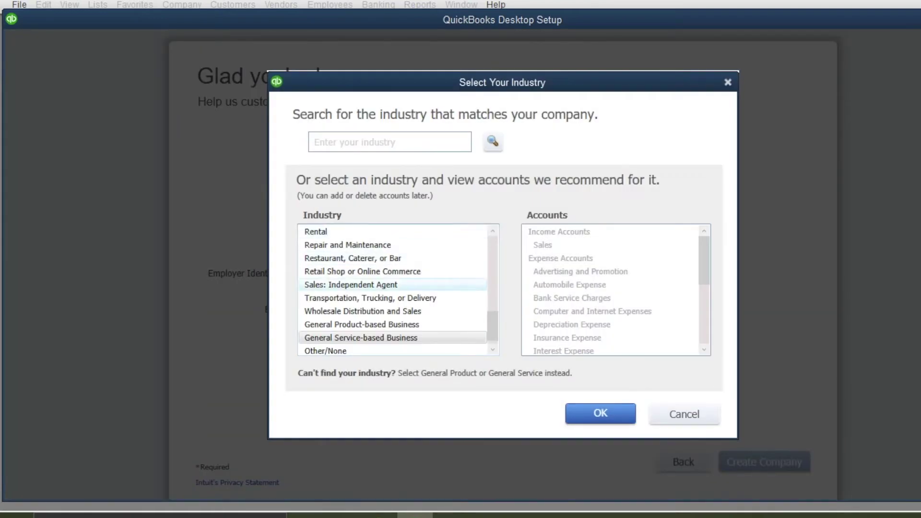
left_click_drag(493, 327, 493, 270)
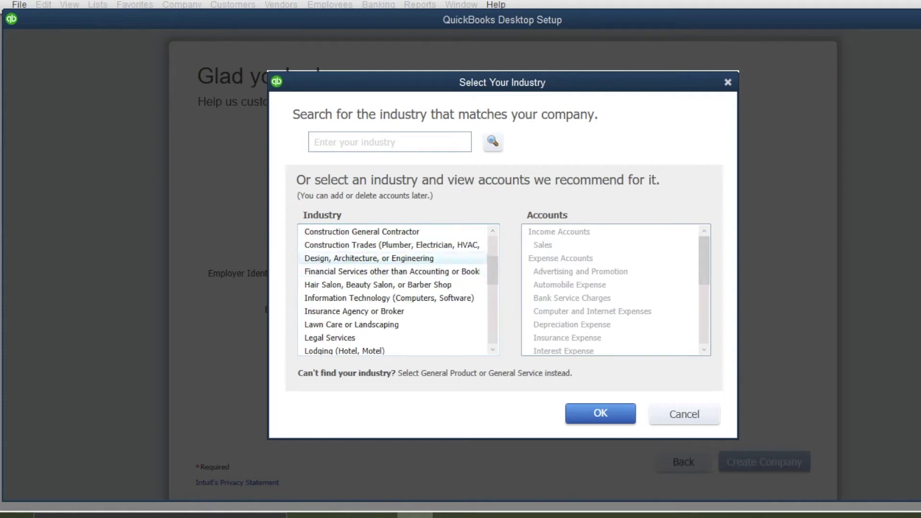
left_click(369, 259)
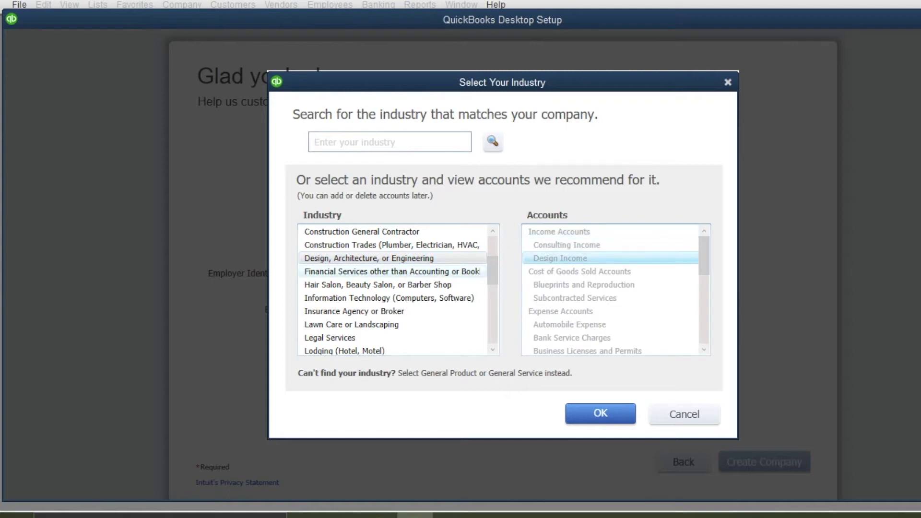
left_click(393, 271)
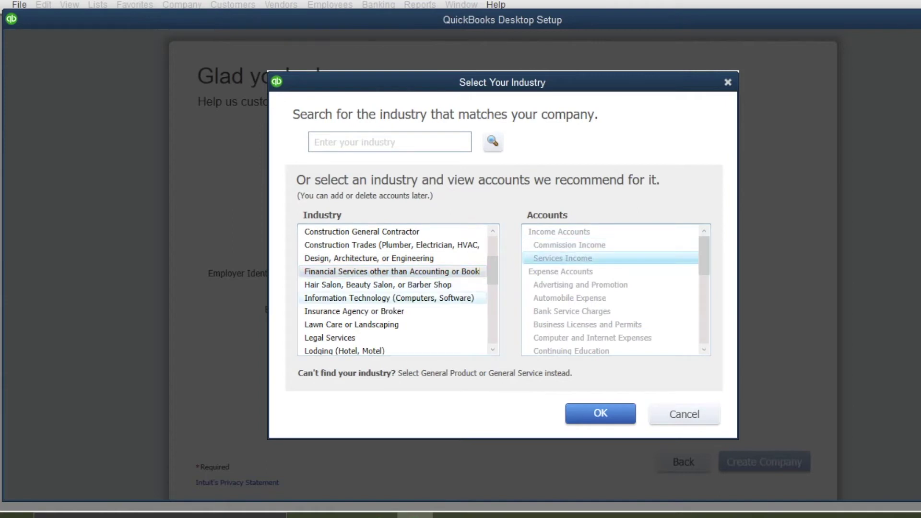
left_click(351, 325)
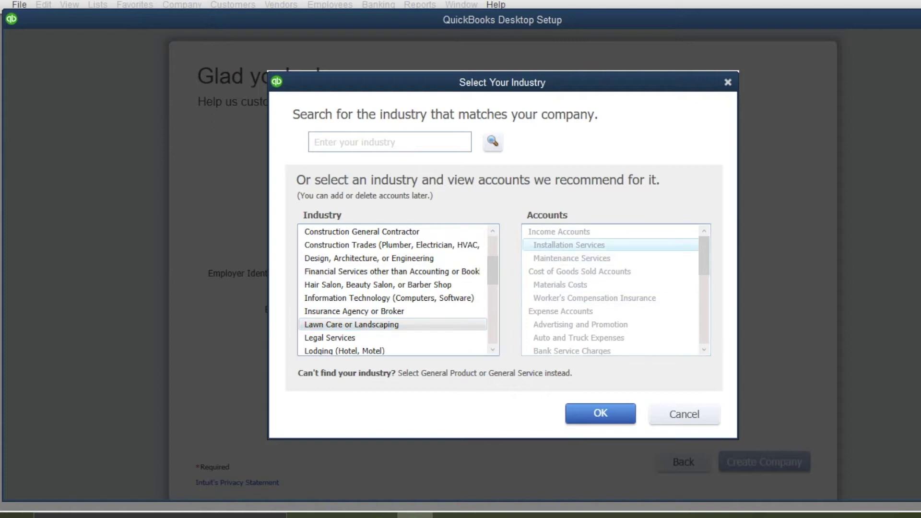
left_click(572, 259)
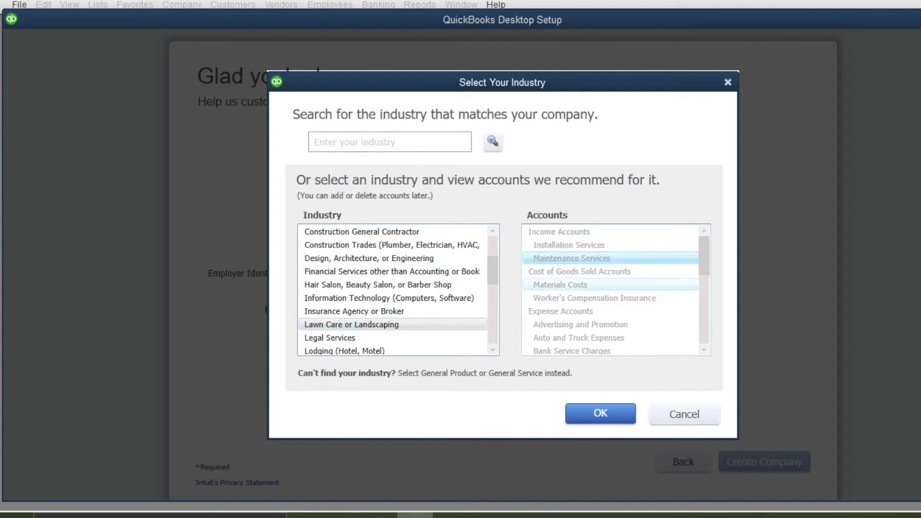
left_click_drag(493, 271, 493, 304)
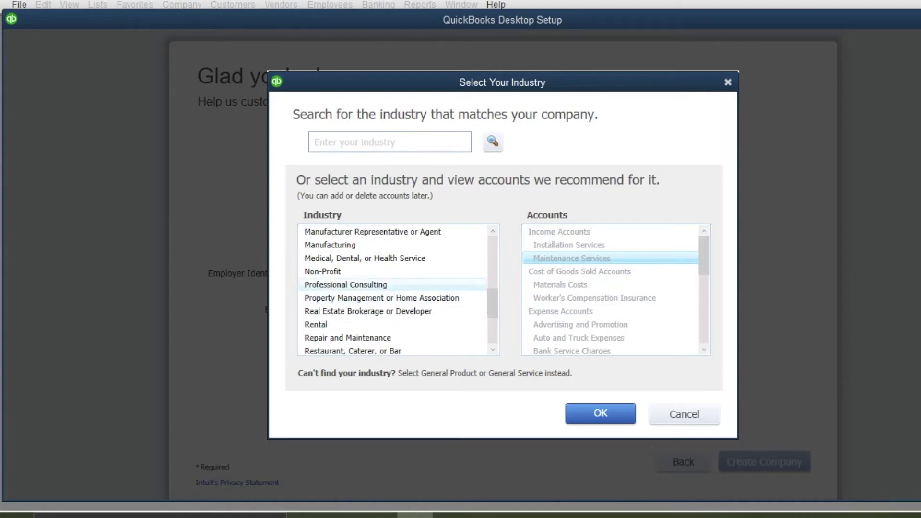
left_click(369, 285)
left_click(567, 245)
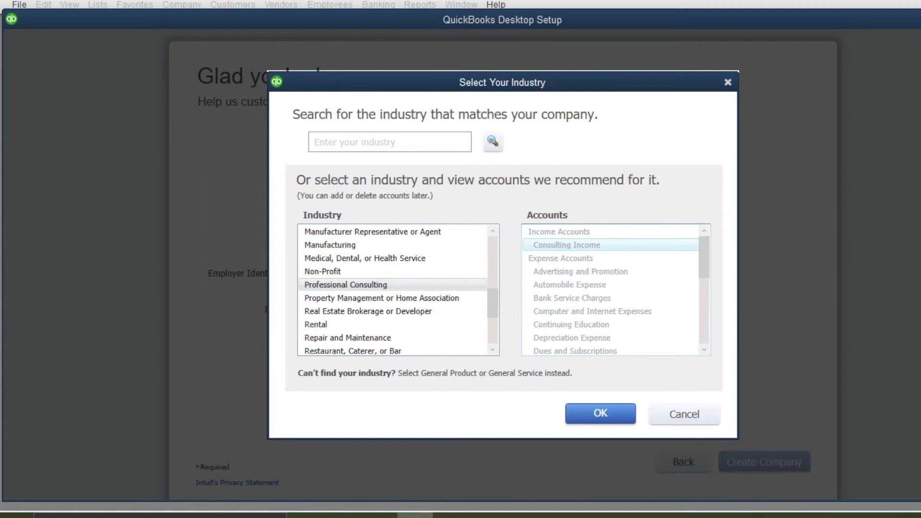
left_click(368, 311)
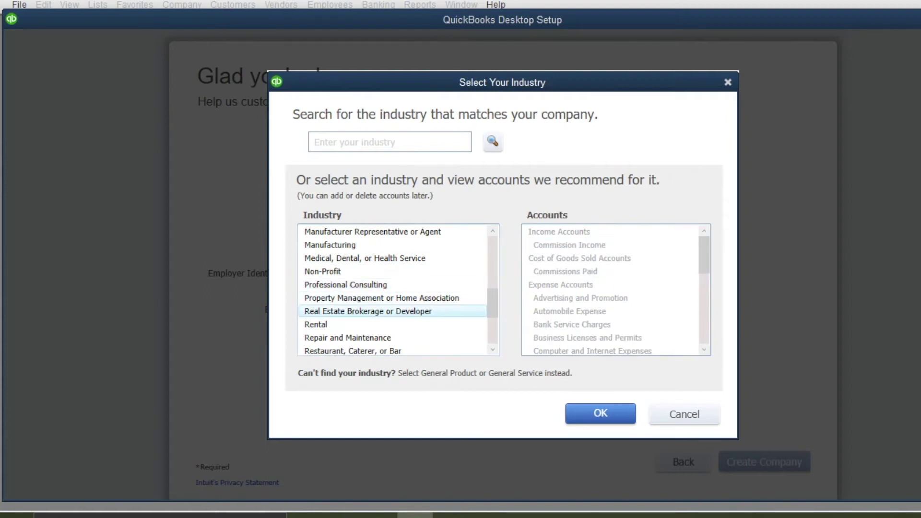
Preview recommended accounts for property management, rental and restaurant industries, noting Food Sales accounts
left_click(382, 299)
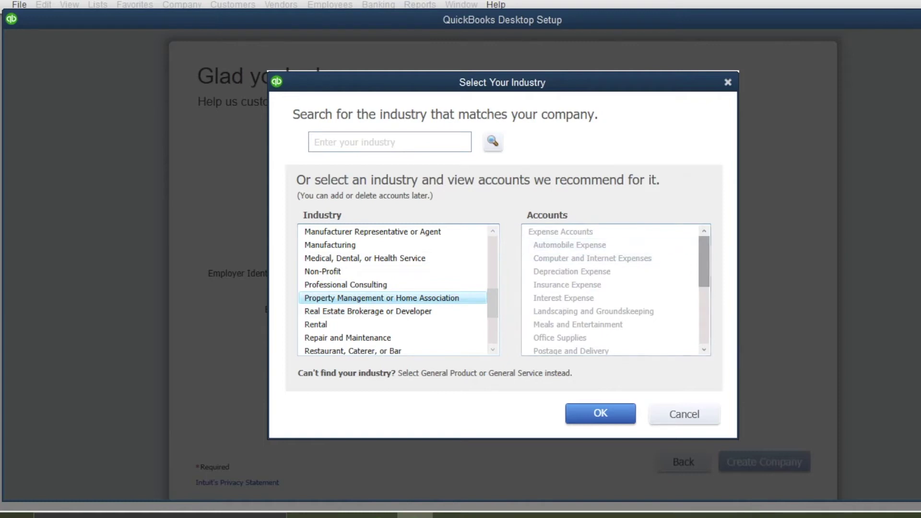
mouse_move(704, 262)
left_mouse_down()
mouse_move(704, 317)
mouse_move(703, 262)
left_mouse_up()
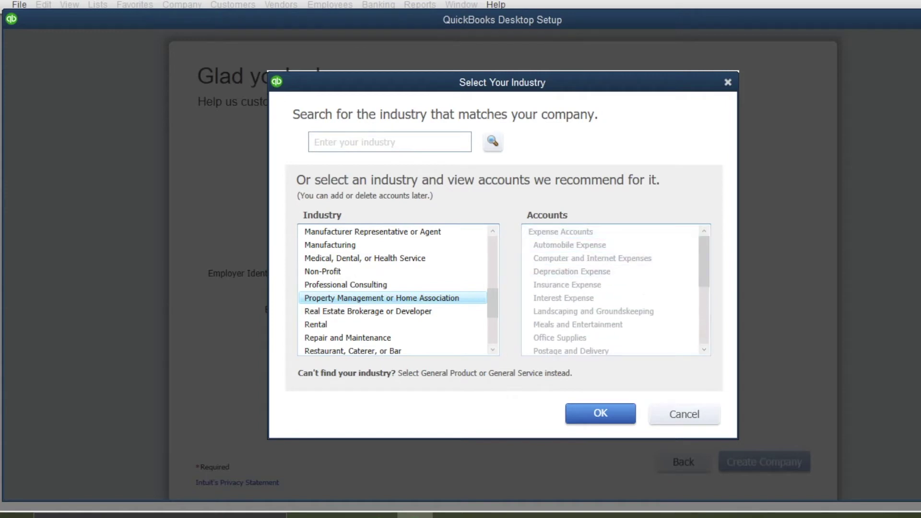
left_click(336, 325)
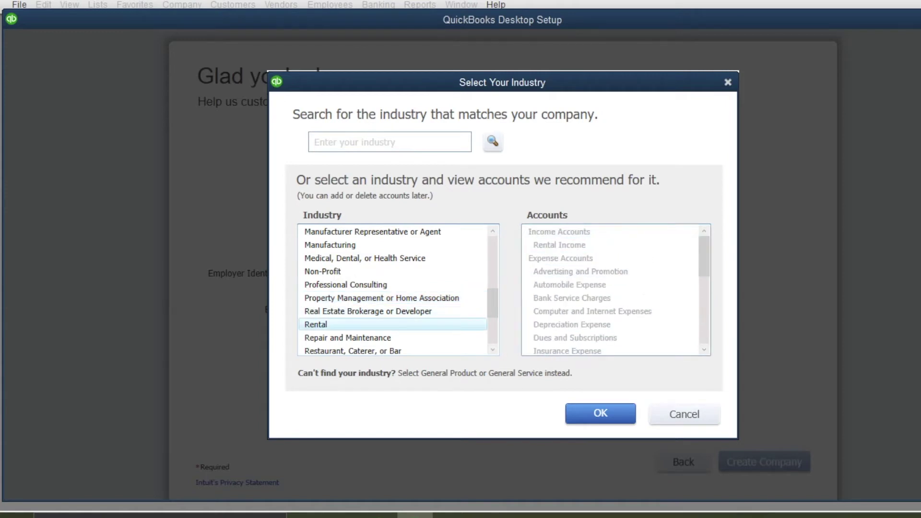
scroll(391, 285, "down", 3)
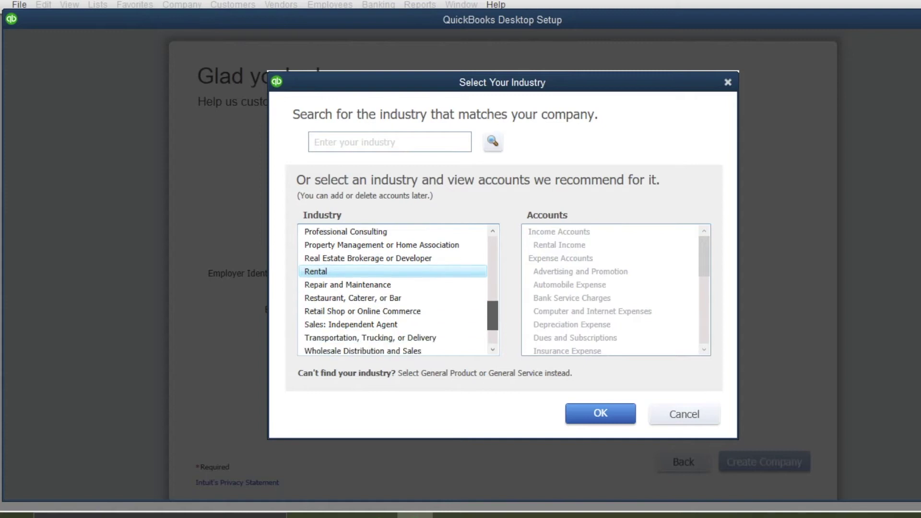
left_click(353, 245)
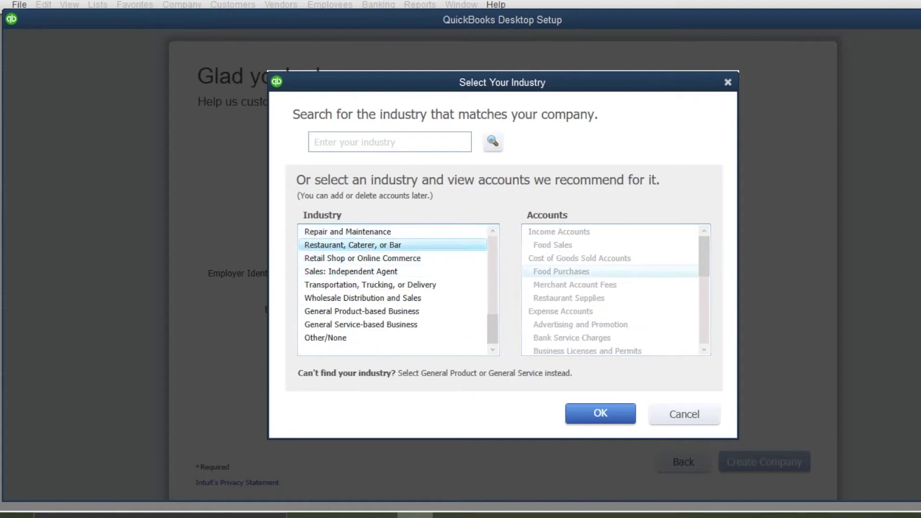
left_click(562, 271)
left_click(569, 297)
left_click(574, 285)
left_click(553, 245)
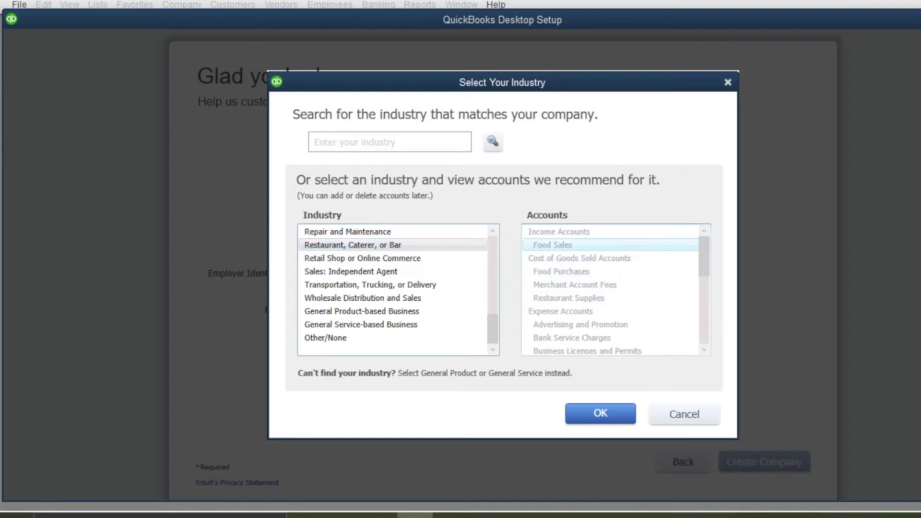
Compare retail, product-based and service-based accounts, then choose General Product-based Business as the industry
left_click(362, 258)
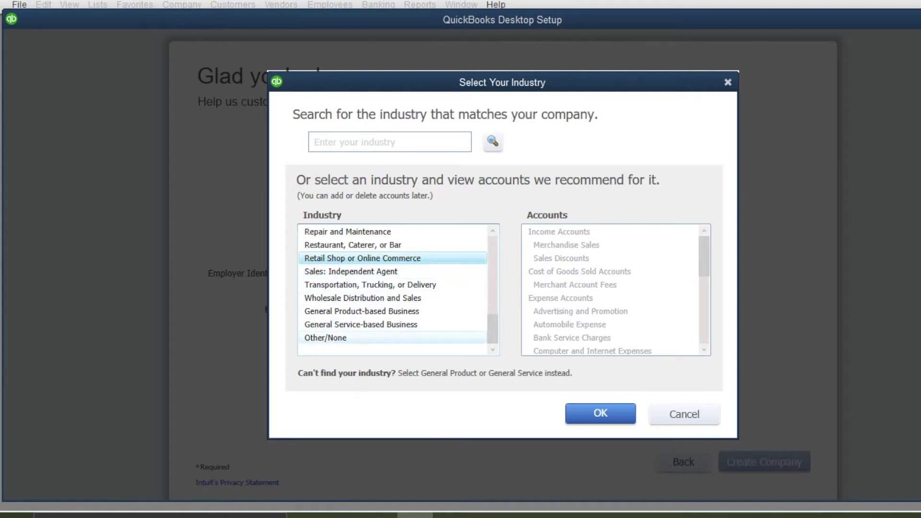
left_click(362, 311)
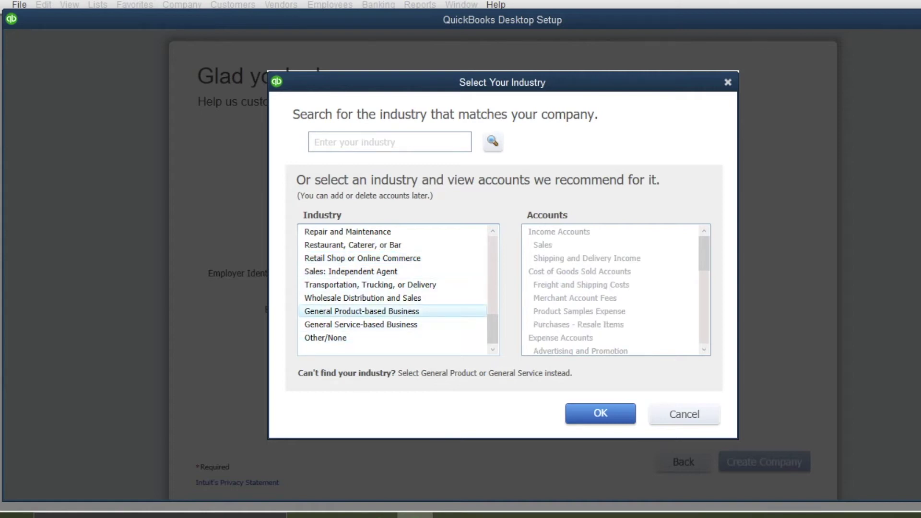
left_click(360, 325)
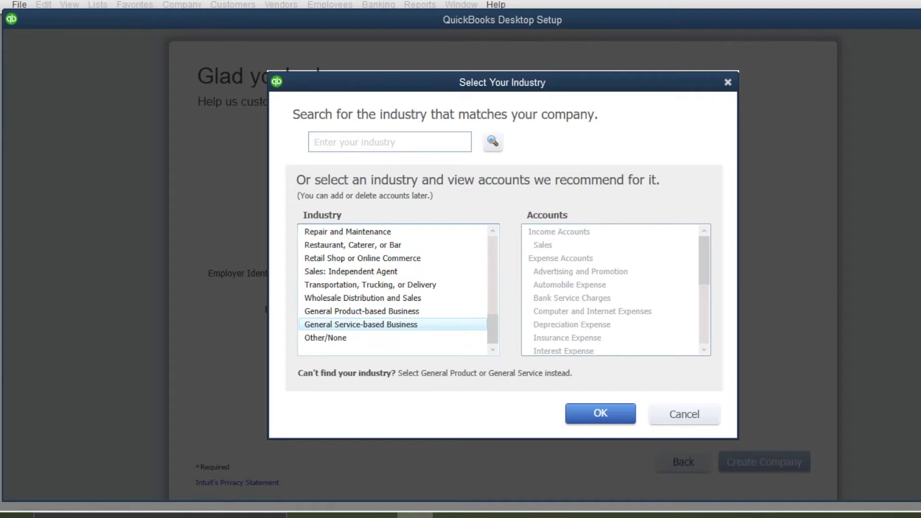
left_click_drag(703, 260, 704, 282)
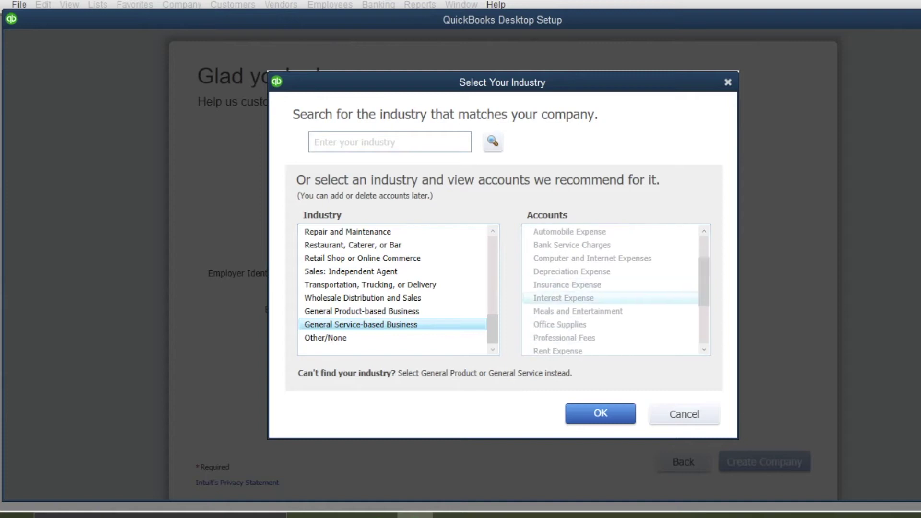
left_click(393, 311)
mouse_move(704, 269)
left_mouse_down()
mouse_move(704, 327)
mouse_move(704, 253)
left_mouse_up()
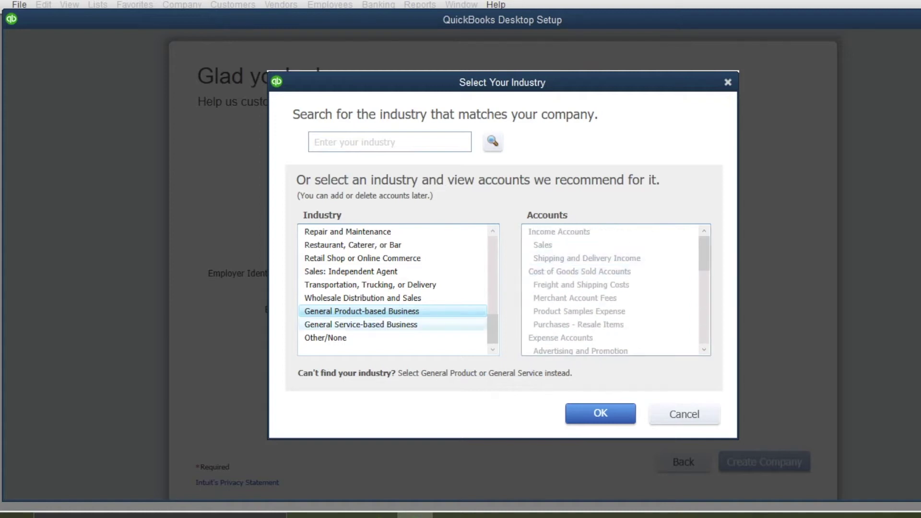
left_click(393, 325)
left_click(393, 312)
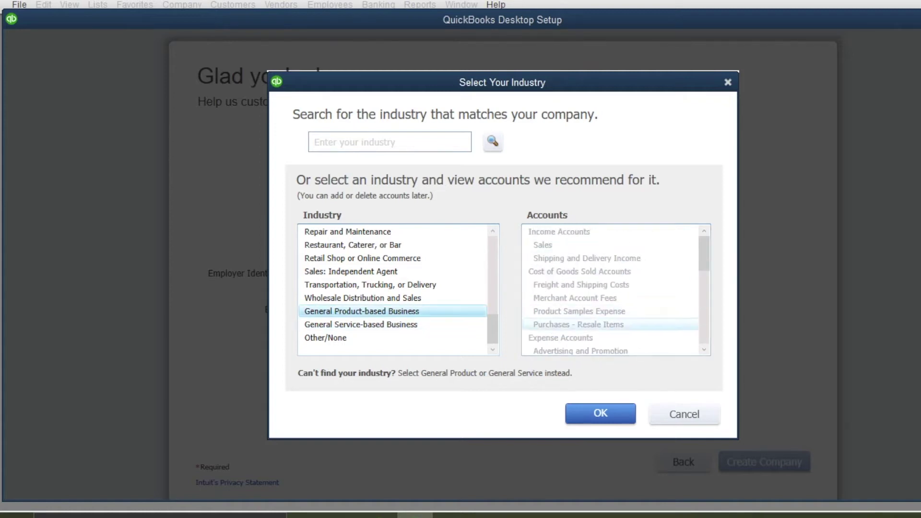
left_click(601, 414)
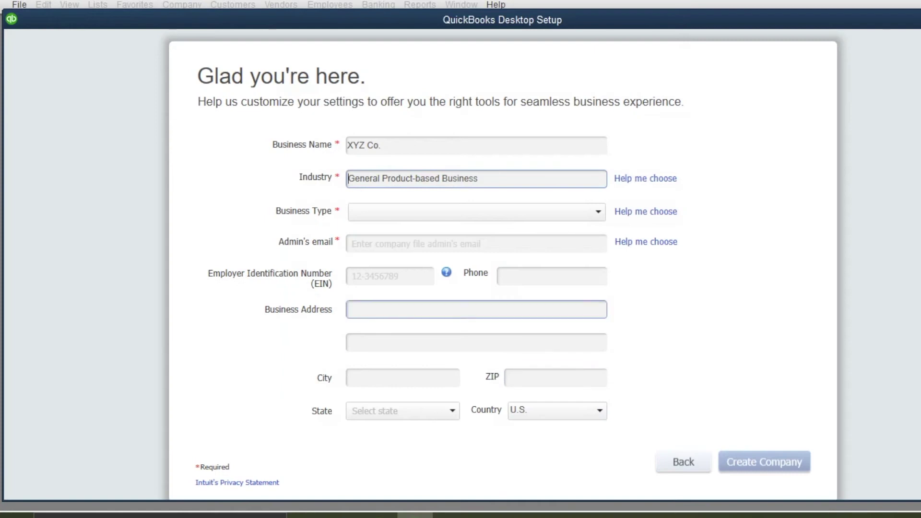
Choose Single-Member LLC (Form-1040) as business type and enter the admin's e-mail address
left_click(598, 212)
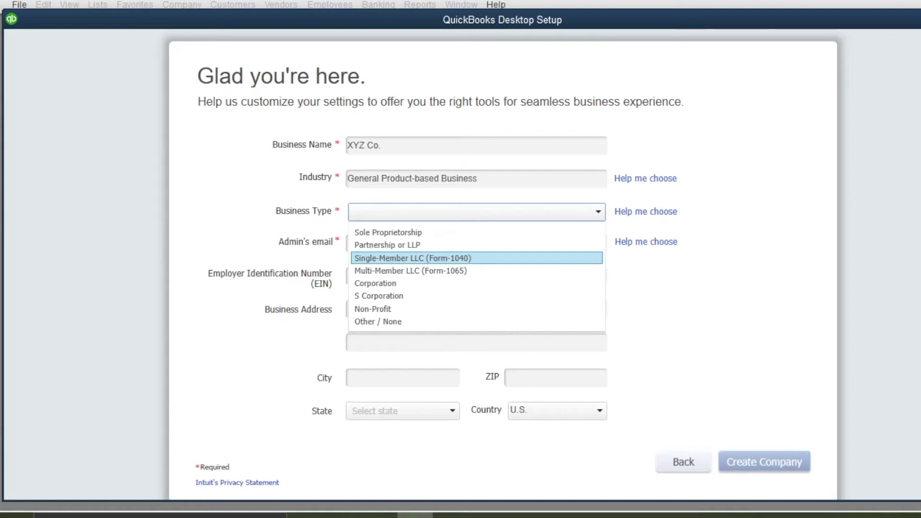
left_click(441, 258)
left_click(441, 244)
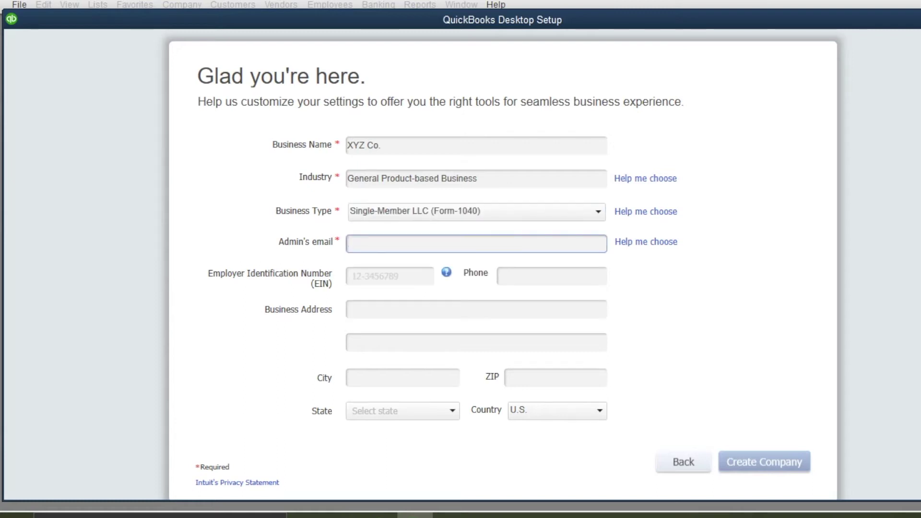
type("xyz@xyzco.com")
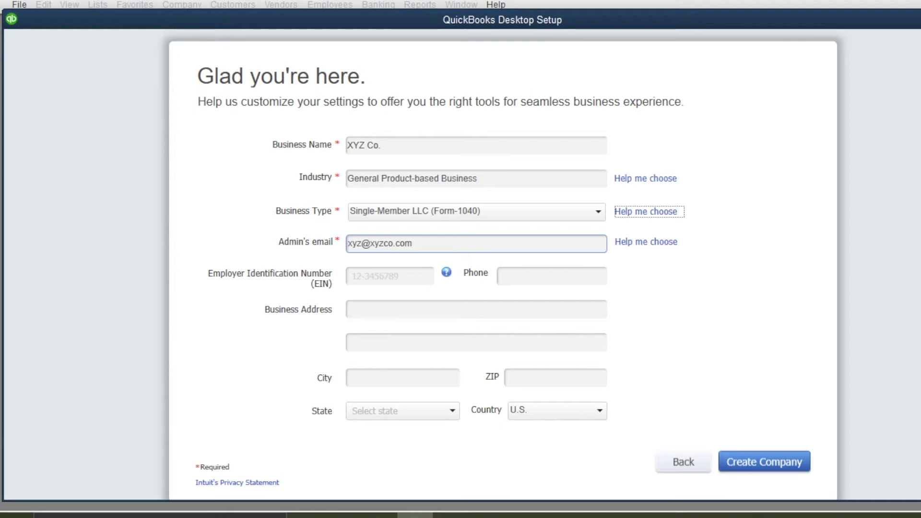
key("Tab")
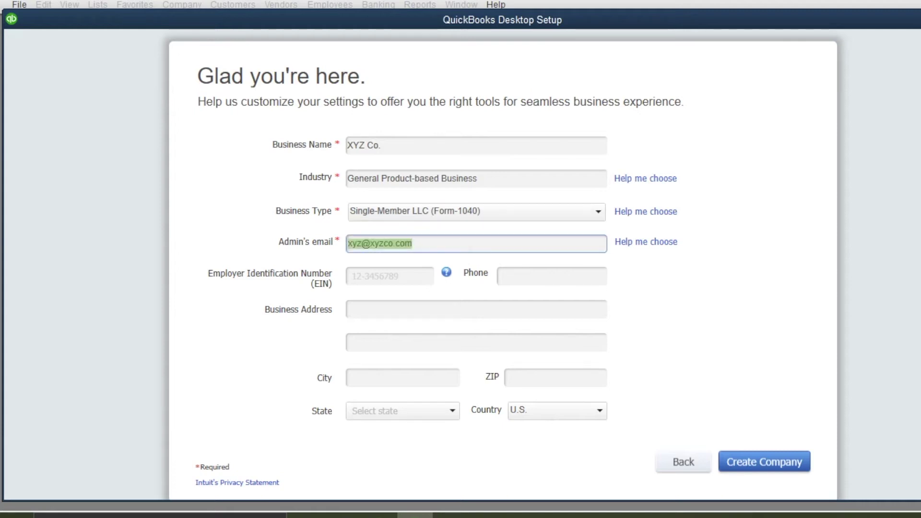
left_click(471, 244)
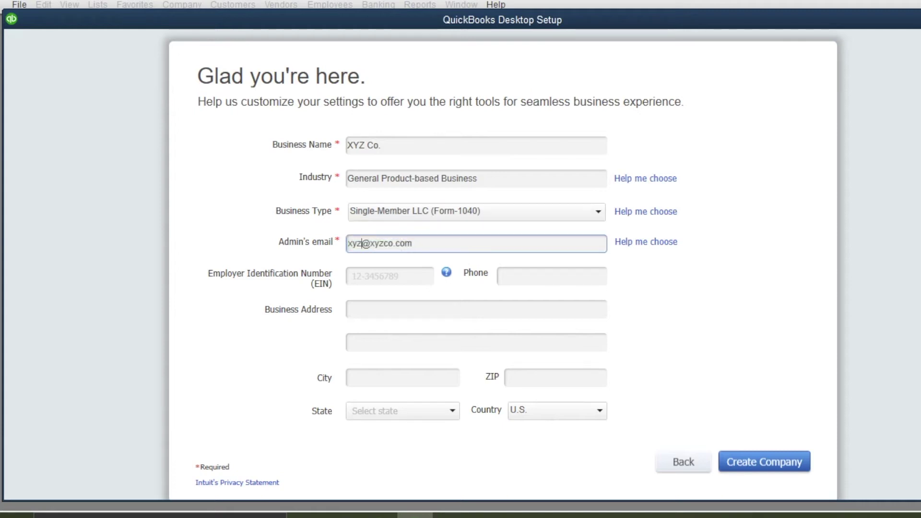
key("BackSpace")
key("BackSpace")
key("BackSpace")
type("bob")
Skip the EIN and create the company file
key("Tab")
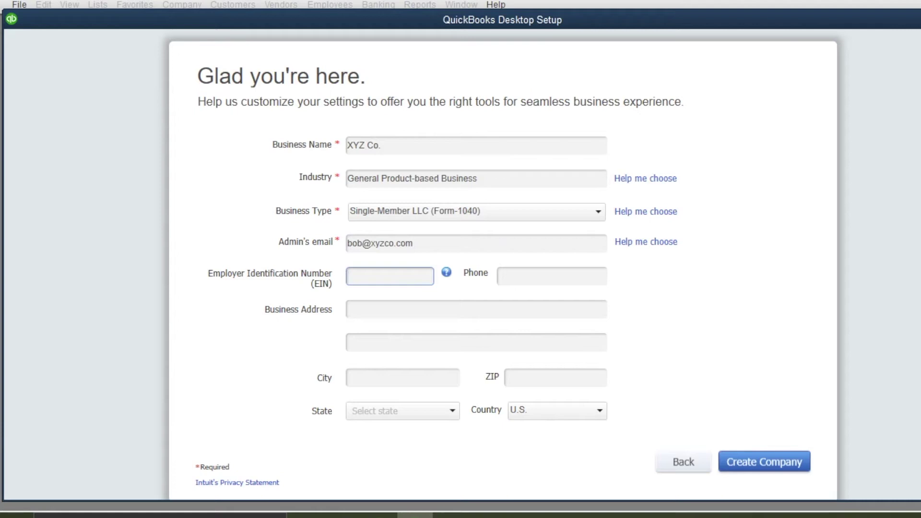
key("Tab")
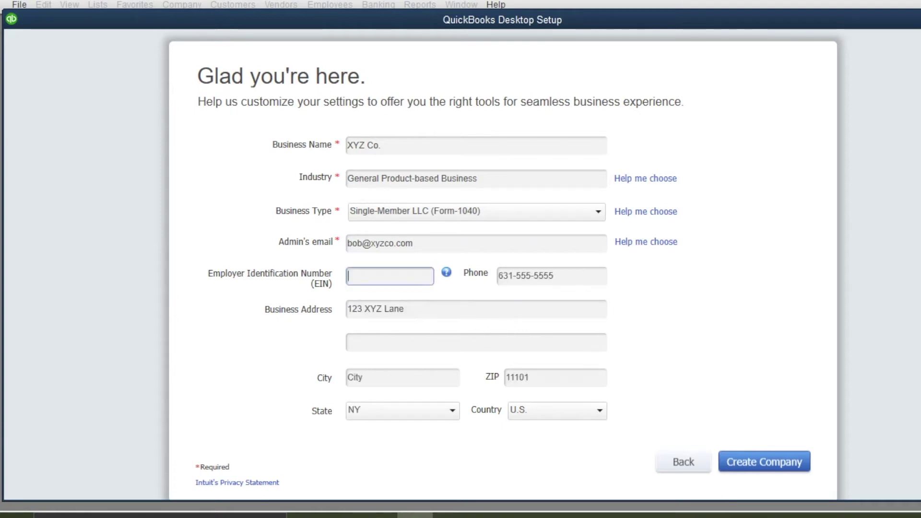
left_click(765, 462)
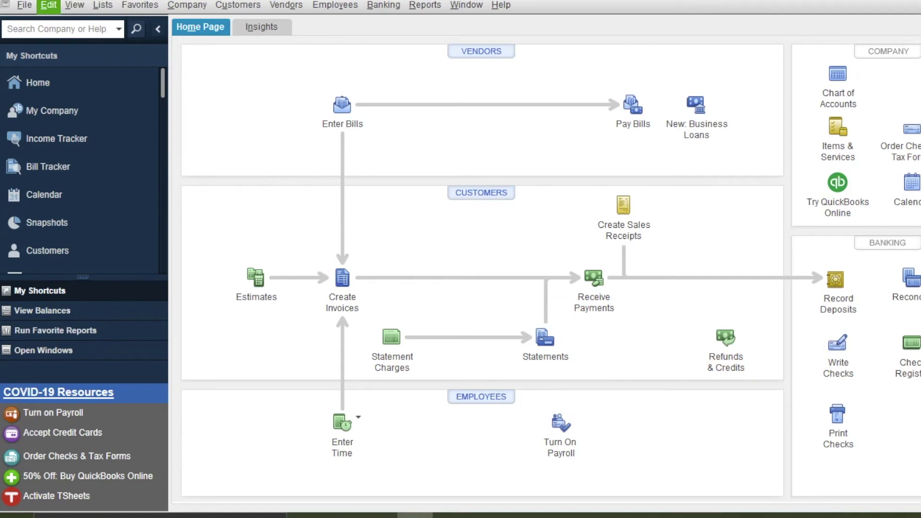
left_click(24, 4)
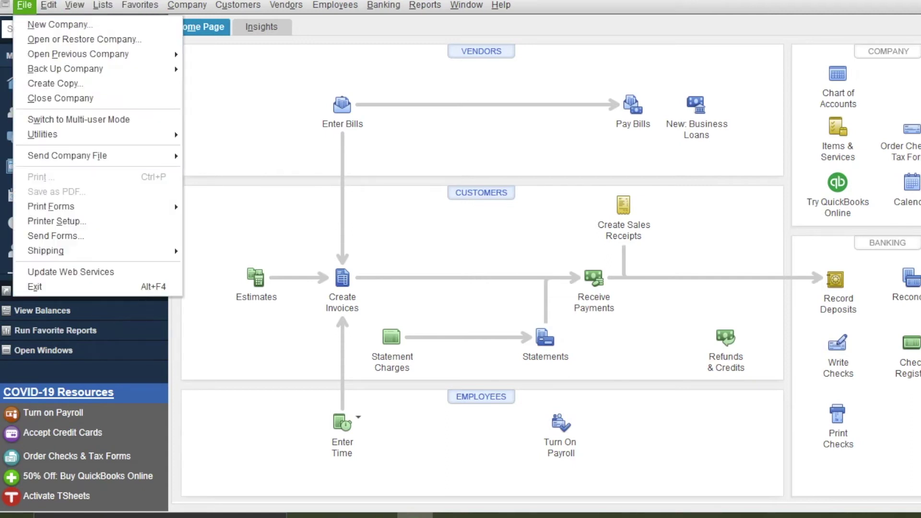
mouse_move(48, 6)
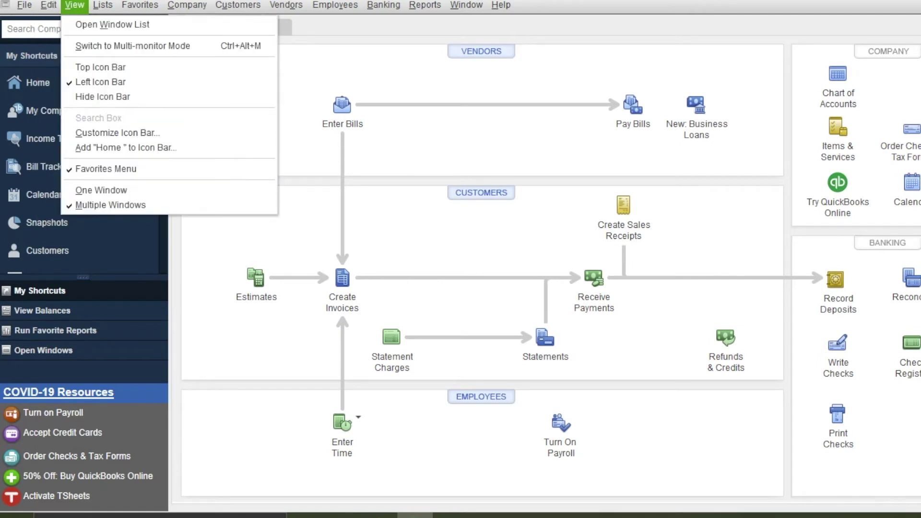
mouse_move(103, 6)
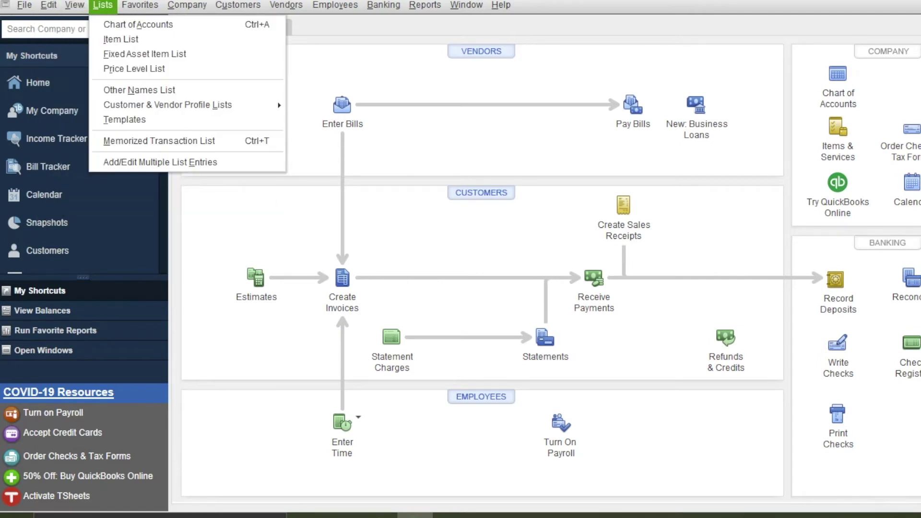
mouse_move(140, 5)
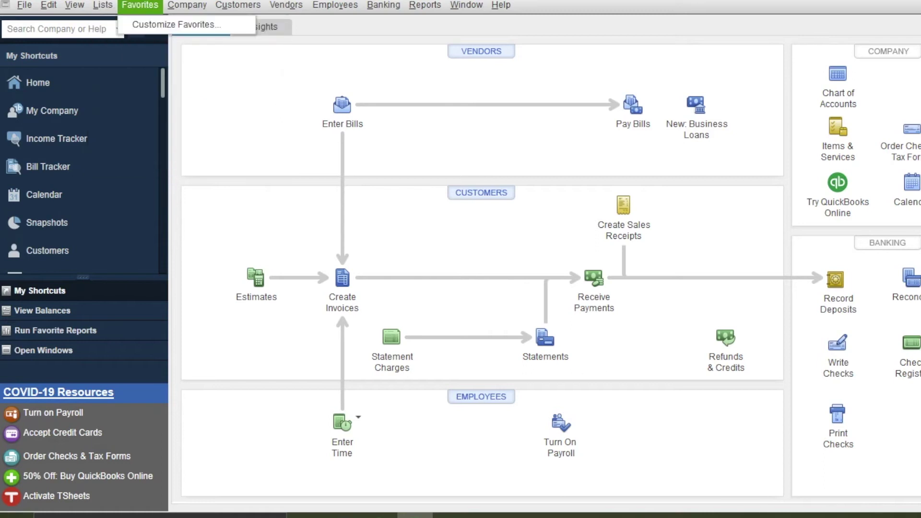
mouse_move(187, 6)
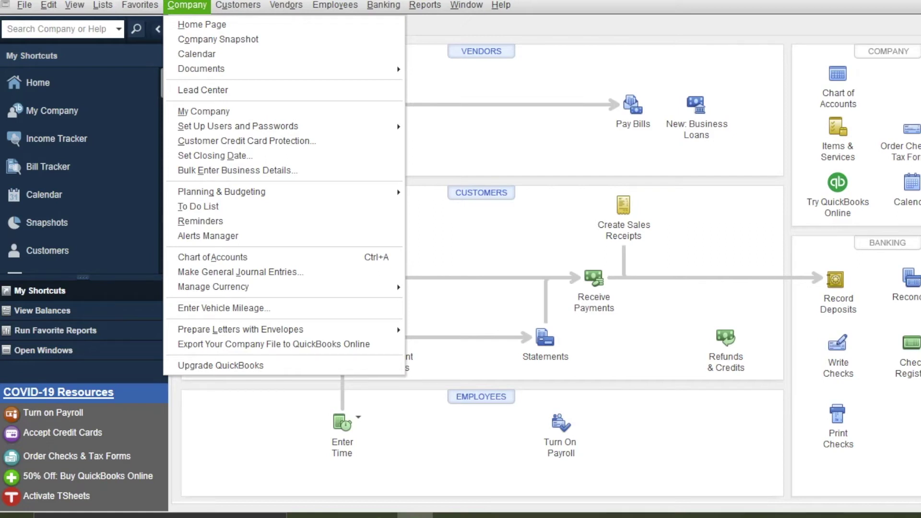
mouse_move(238, 5)
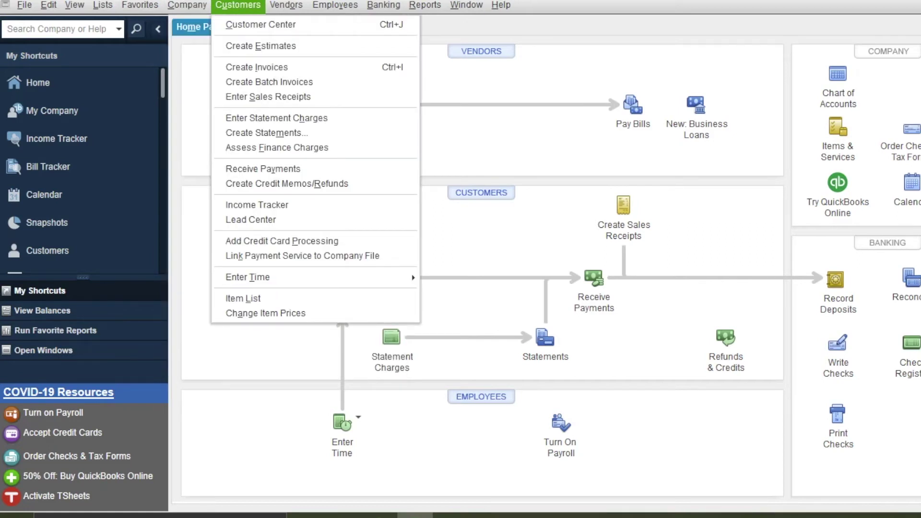
mouse_move(286, 6)
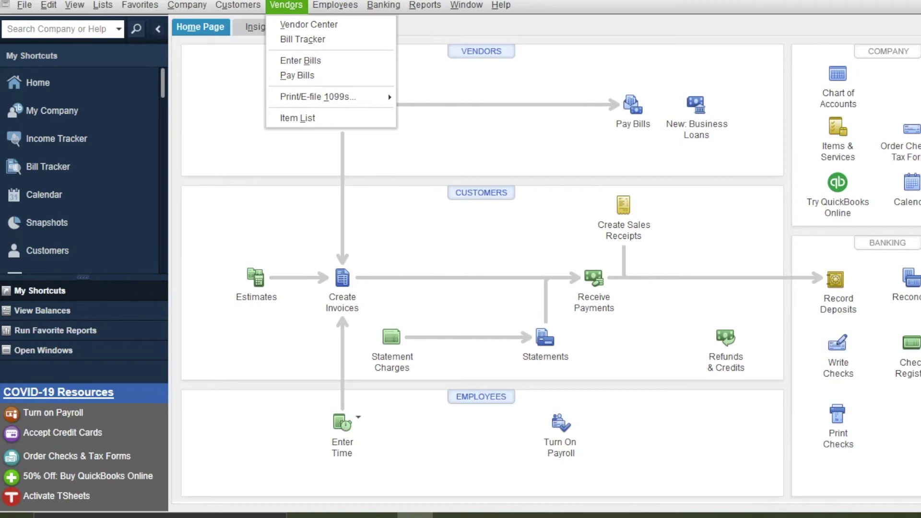
mouse_move(335, 5)
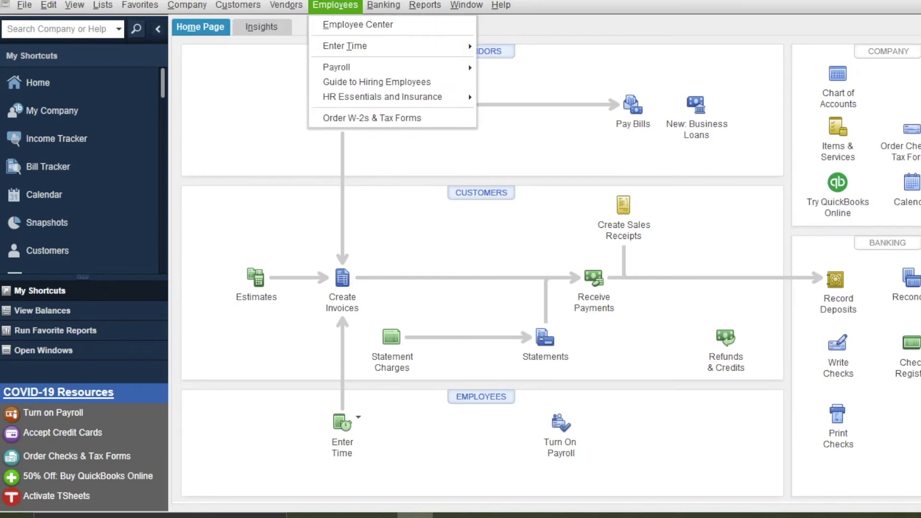
mouse_move(383, 5)
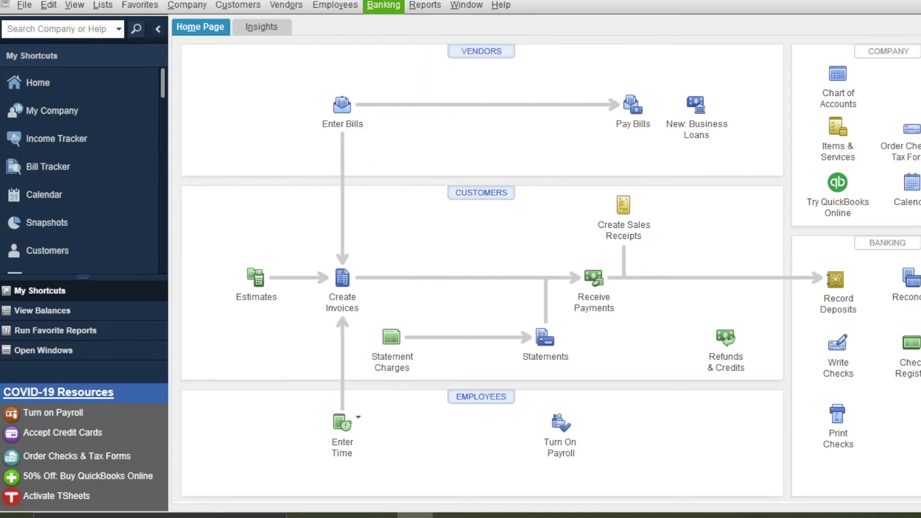
mouse_move(424, 5)
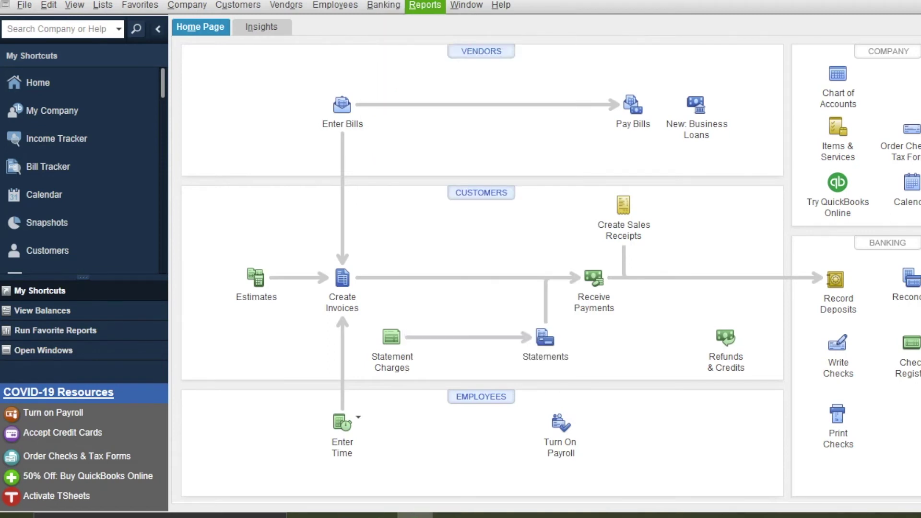
mouse_move(467, 5)
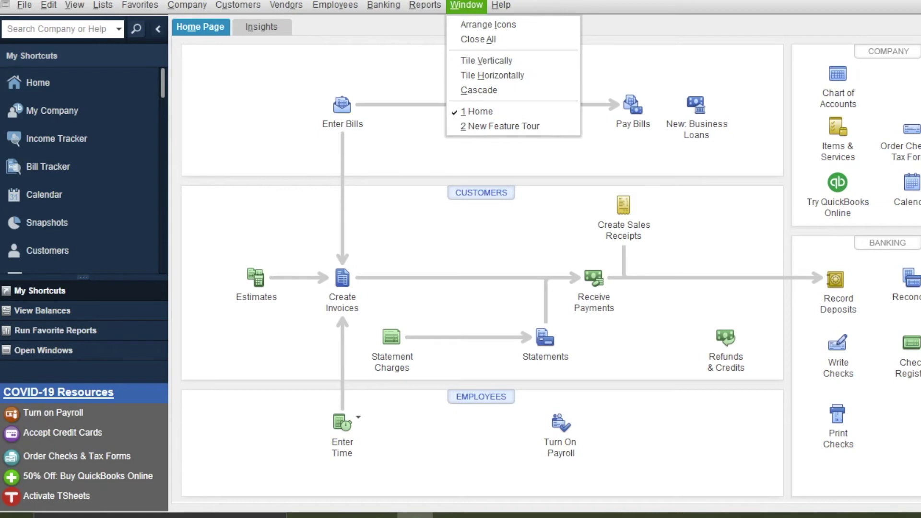
mouse_move(501, 5)
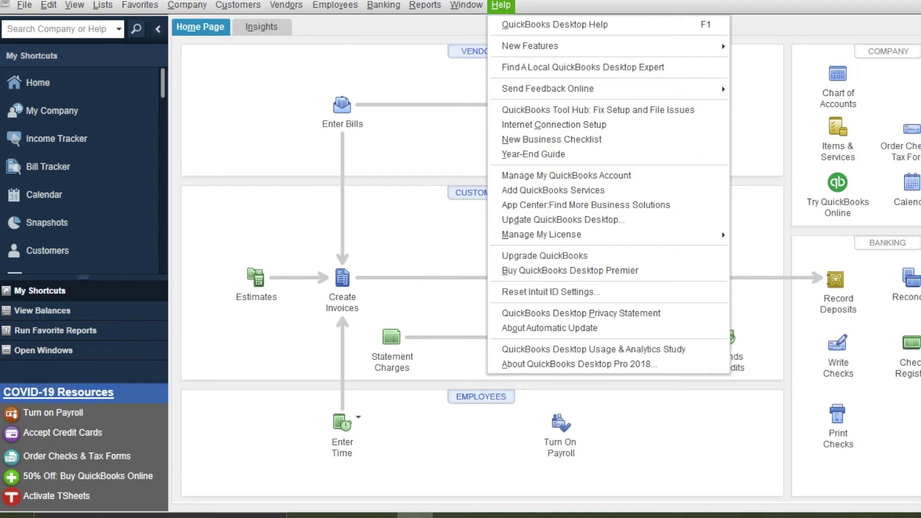
key("Escape")
key("Escape")
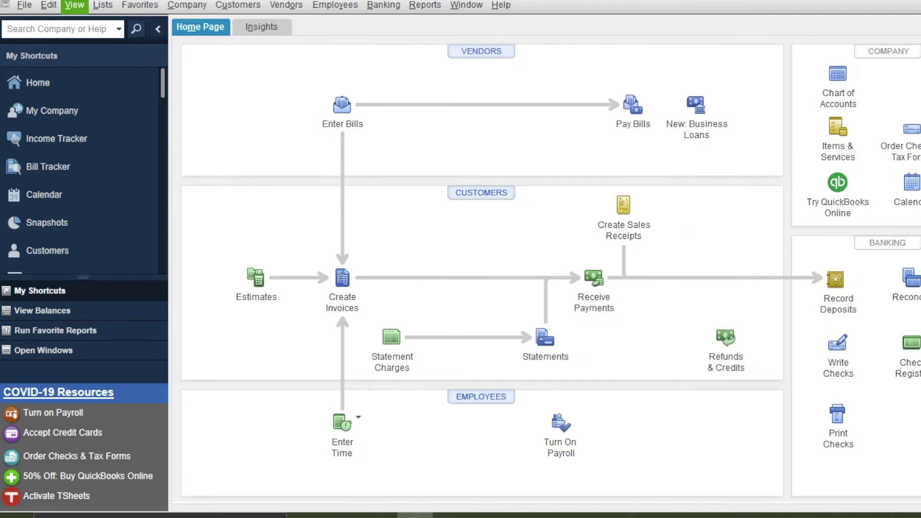
Open Preferences and look over the company and personal General preferences
key("Left")
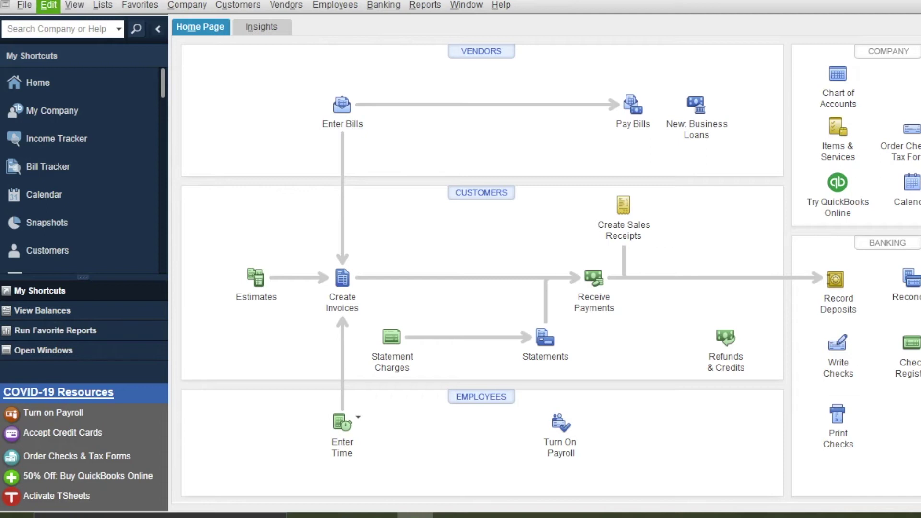
key("Down")
key("Down")
key("Down")
key("Down")
key("Down")
key("Down")
key("Down")
key("Down")
key("Down")
key("Down")
key("Down")
key("Down")
key("Down")
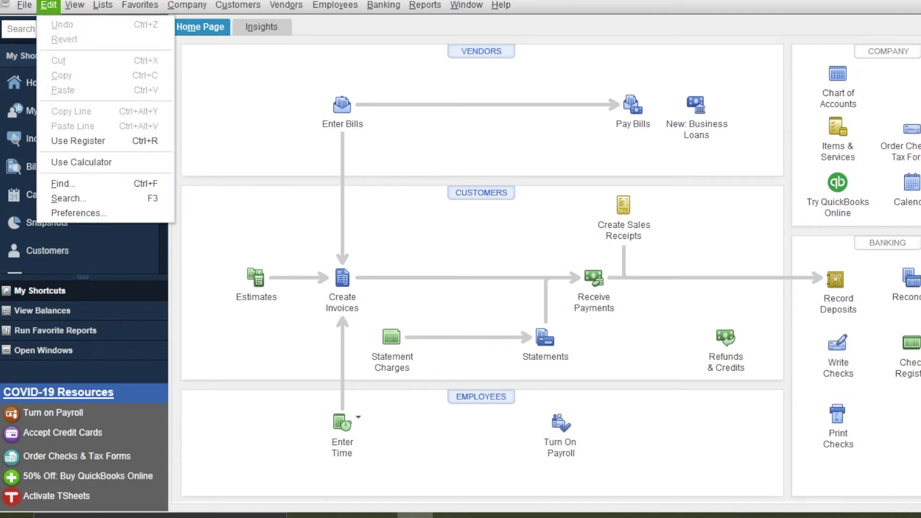
key("Return")
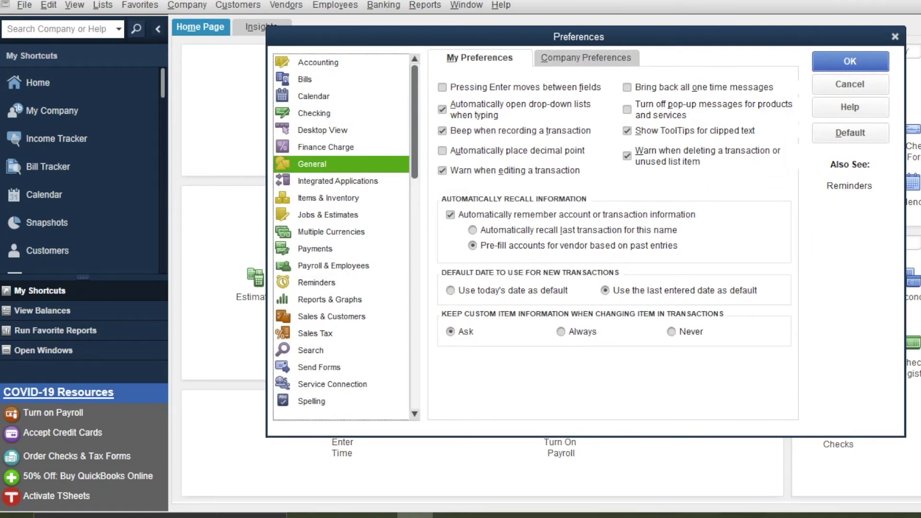
key("alt+c")
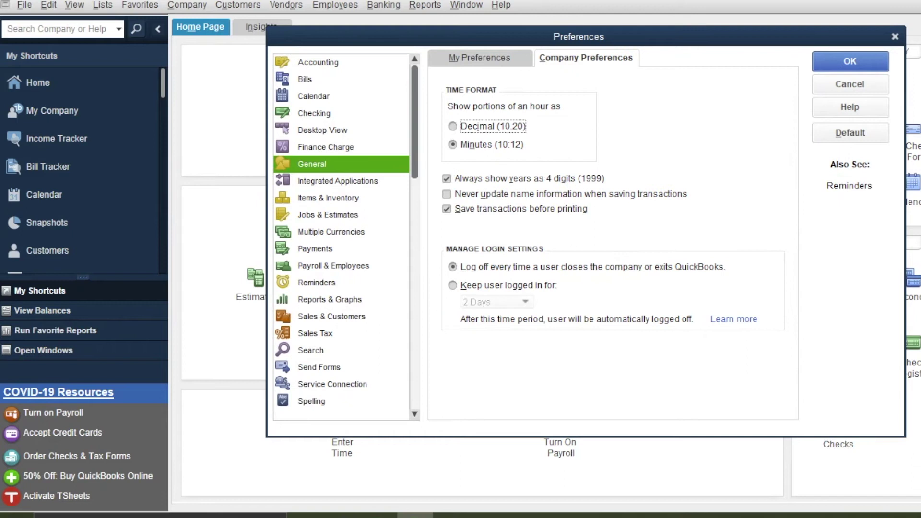
key("alt+m")
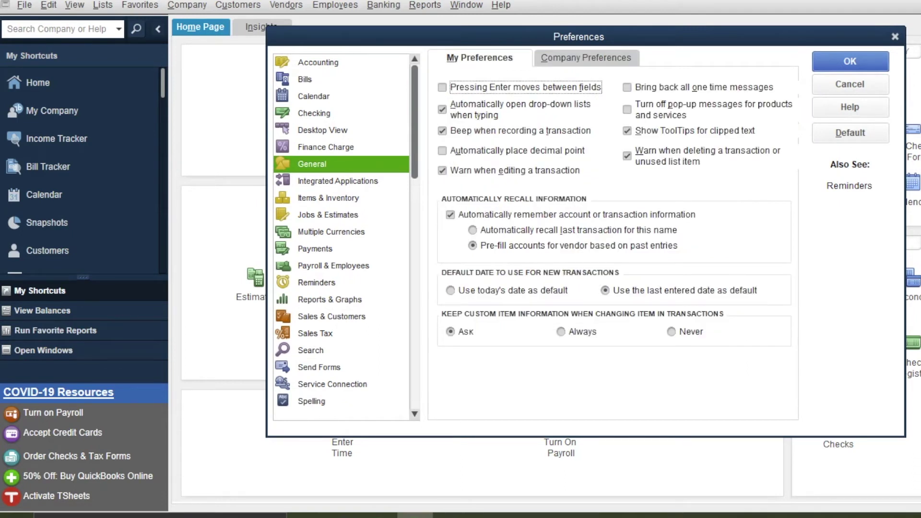
Turn on inventory and purchase orders in company Items & Inventory preferences and save
left_click(328, 198)
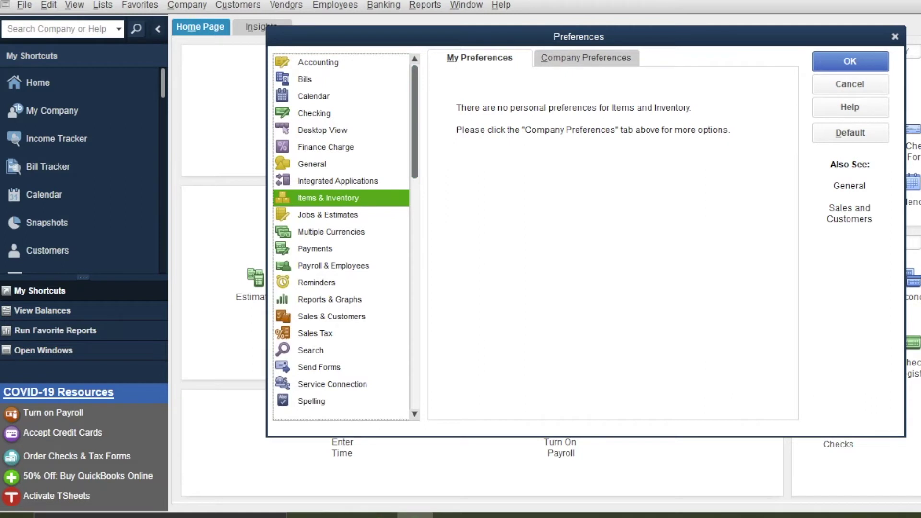
key("alt+c")
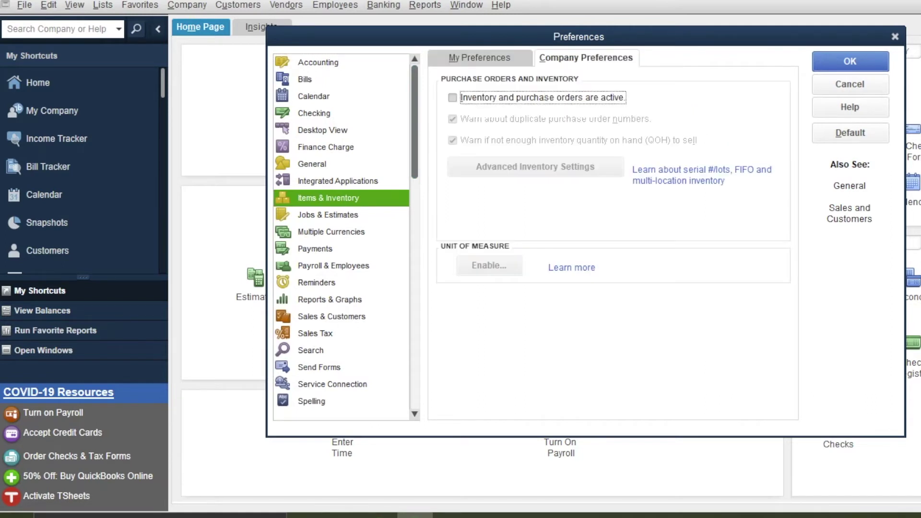
key("space")
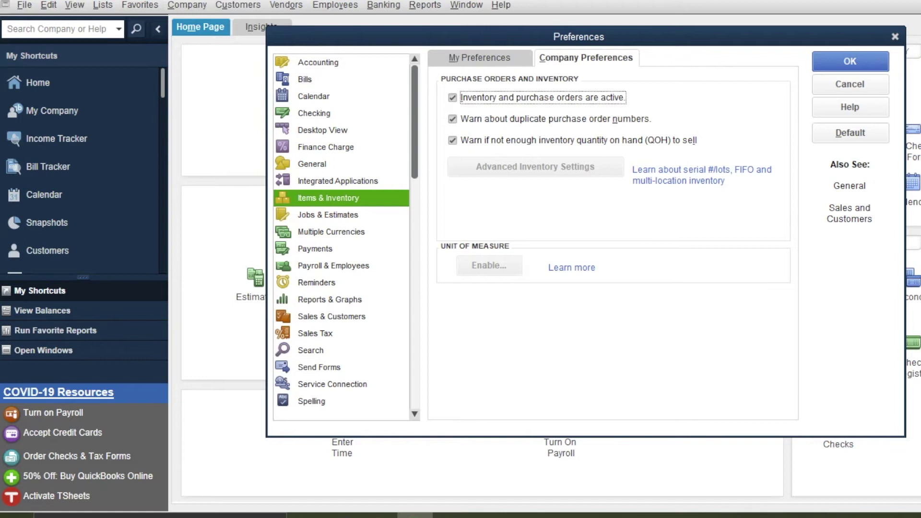
key("Return")
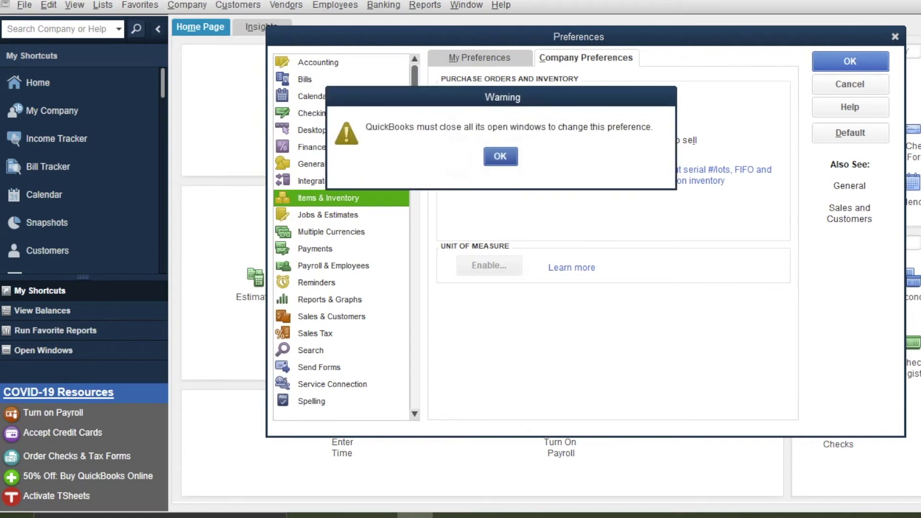
Accept the window-closing warning, dismiss the tour reminder, reopen Home and close the DT Core TSM ad
key("Return")
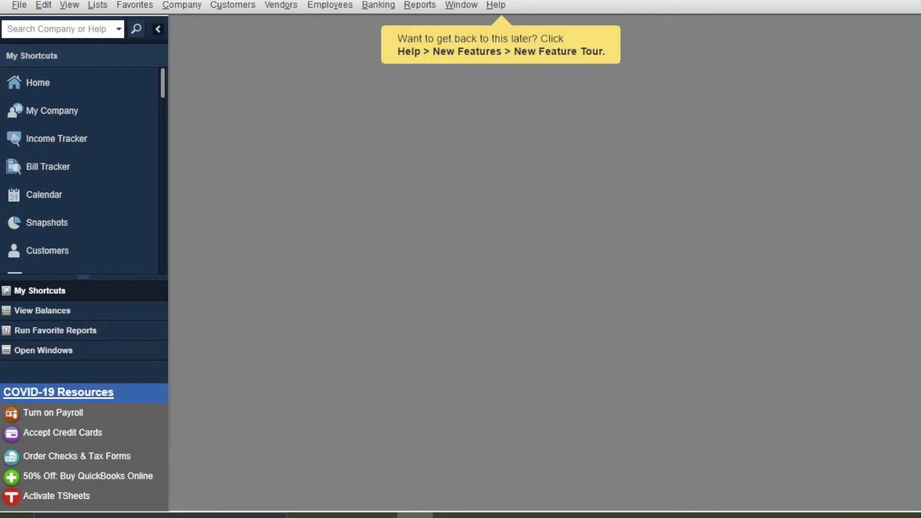
left_click(496, 6)
left_click(496, 5)
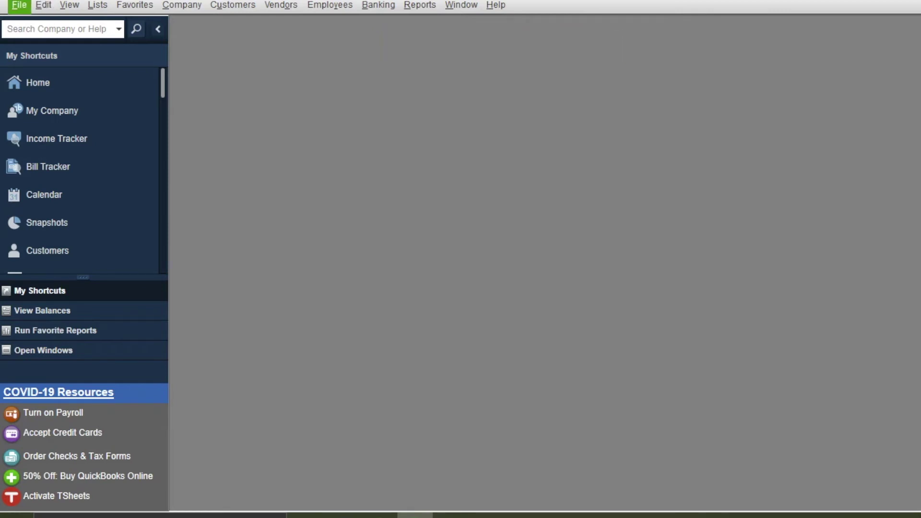
left_click(38, 82)
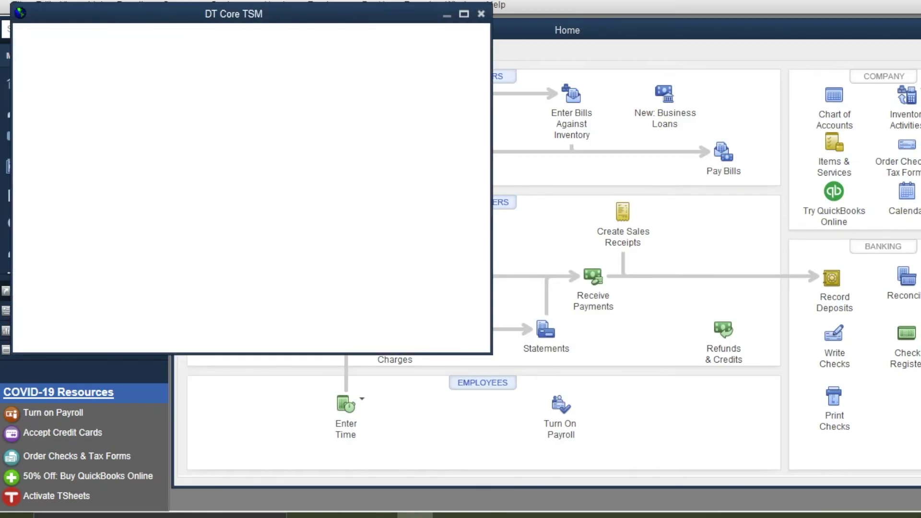
left_click(482, 14)
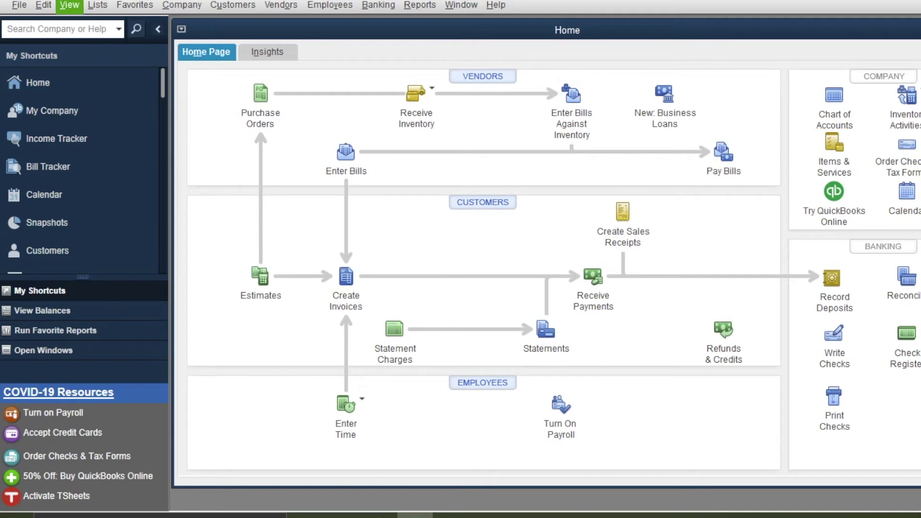
Turn on charging sales tax in the company Sales Tax preferences
left_click(70, 5)
mouse_move(43, 5)
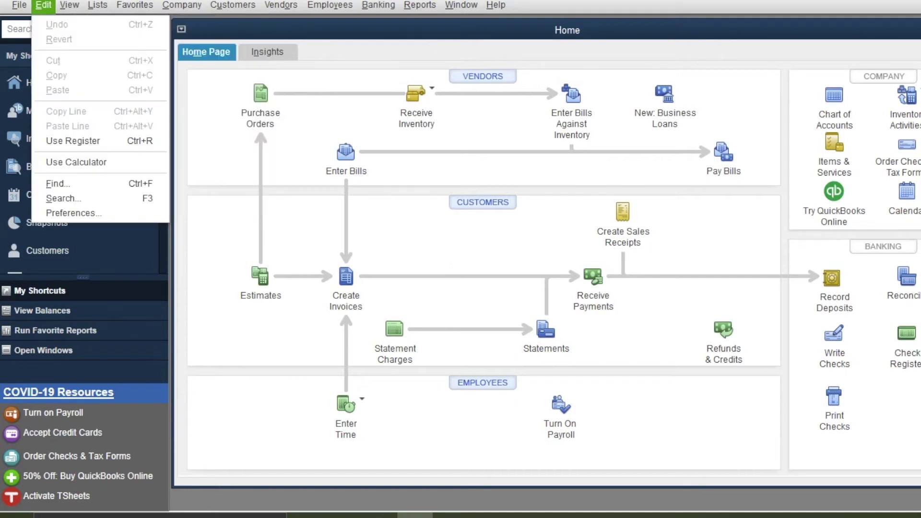
left_click(74, 213)
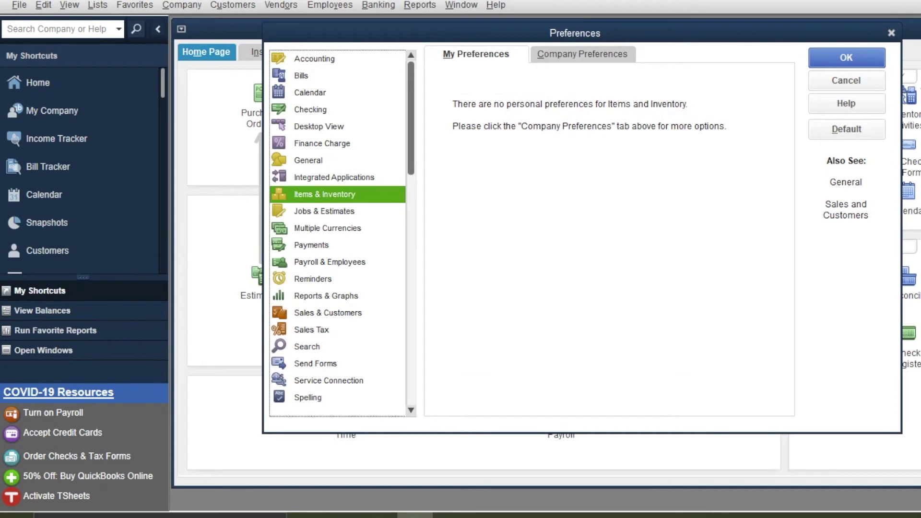
left_click(312, 330)
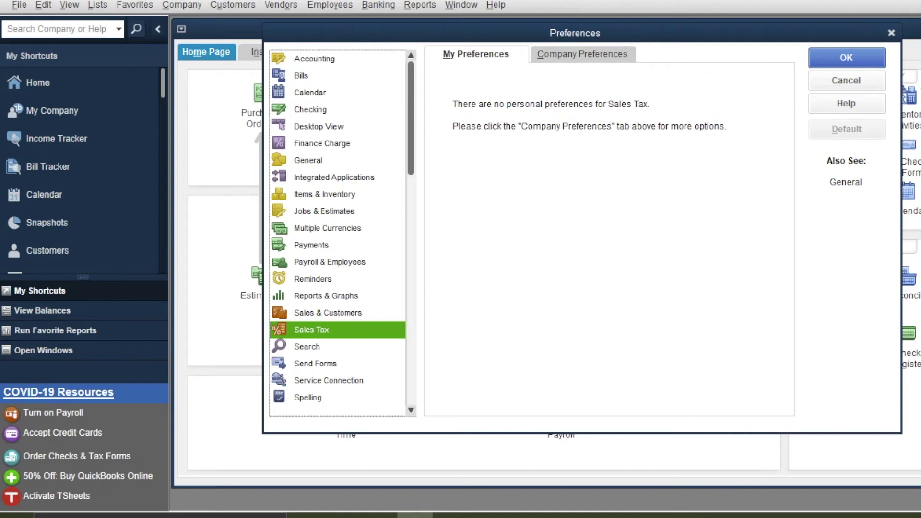
left_click(582, 54)
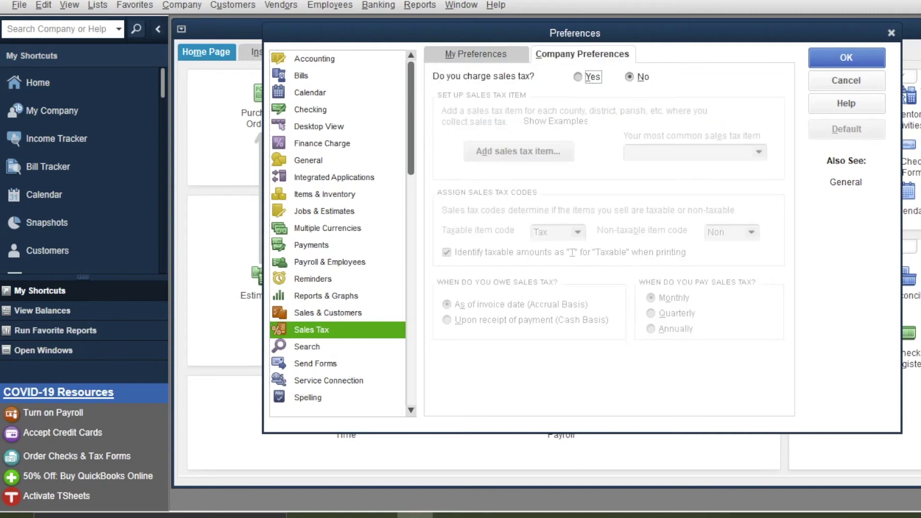
key("space")
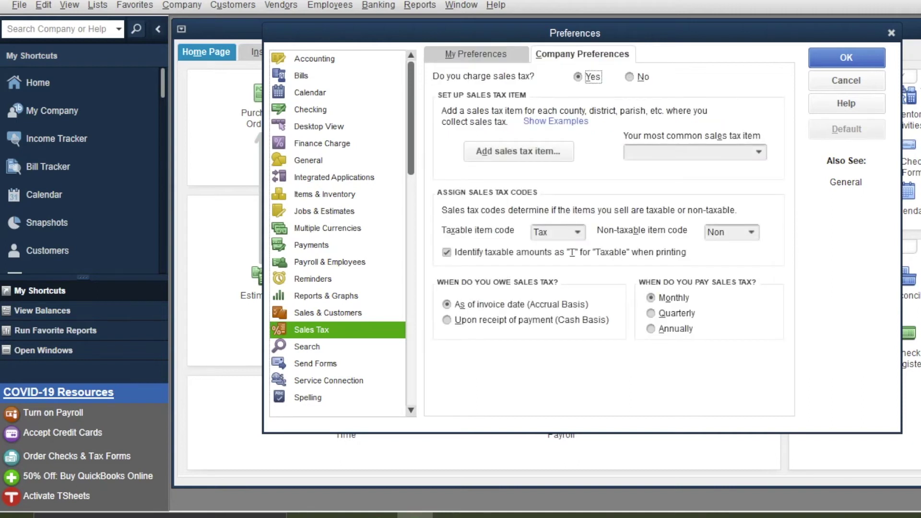
Find the most common sales tax item list empty and start a new sales tax item
left_click(691, 152)
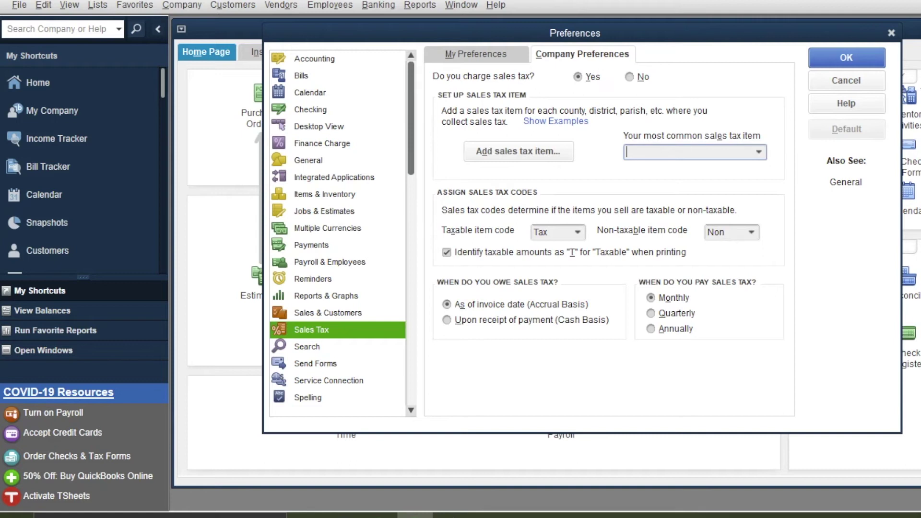
left_click(759, 152)
left_click(759, 152)
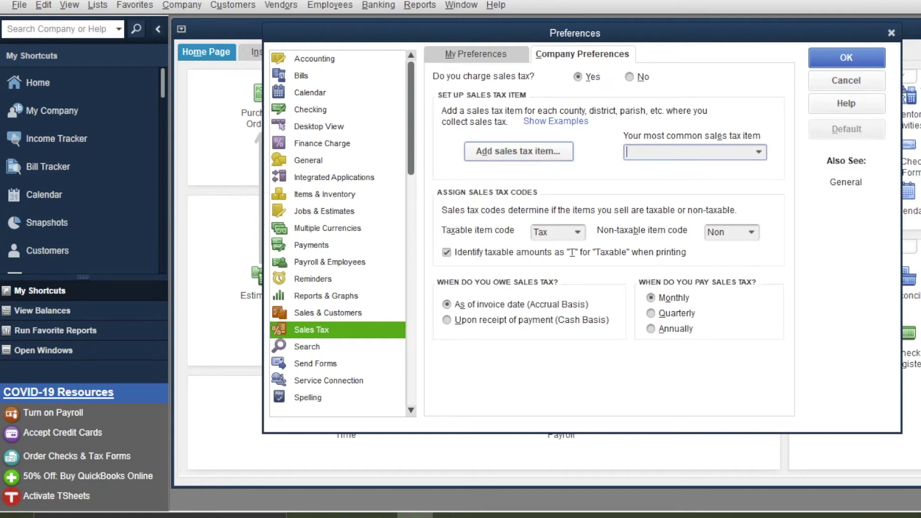
left_click(518, 151)
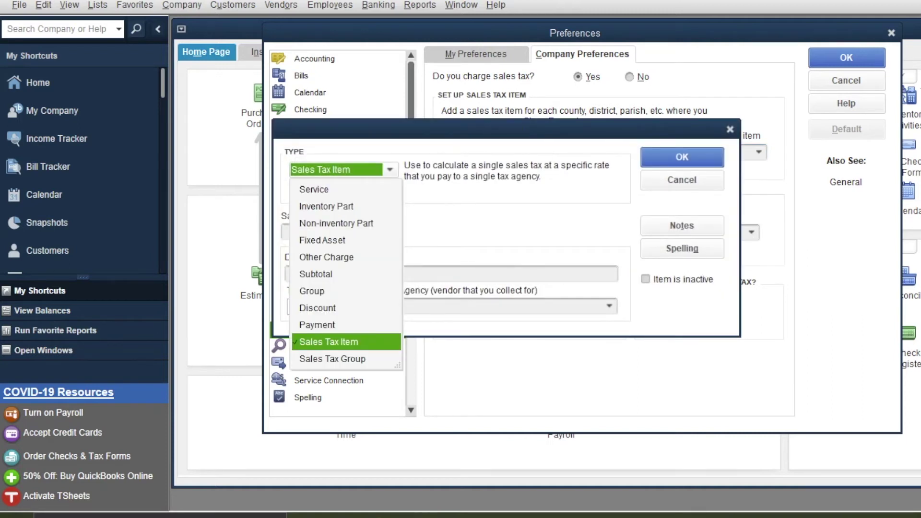
Name the new Sales Tax Item 'New York - Suffolk'
left_click(329, 343)
left_click(339, 232)
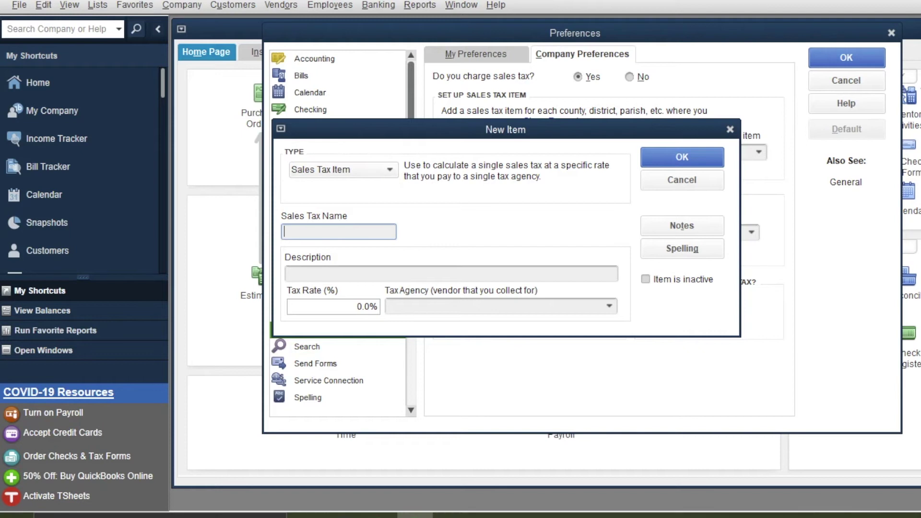
type("New York - Suffolk")
key("Tab")
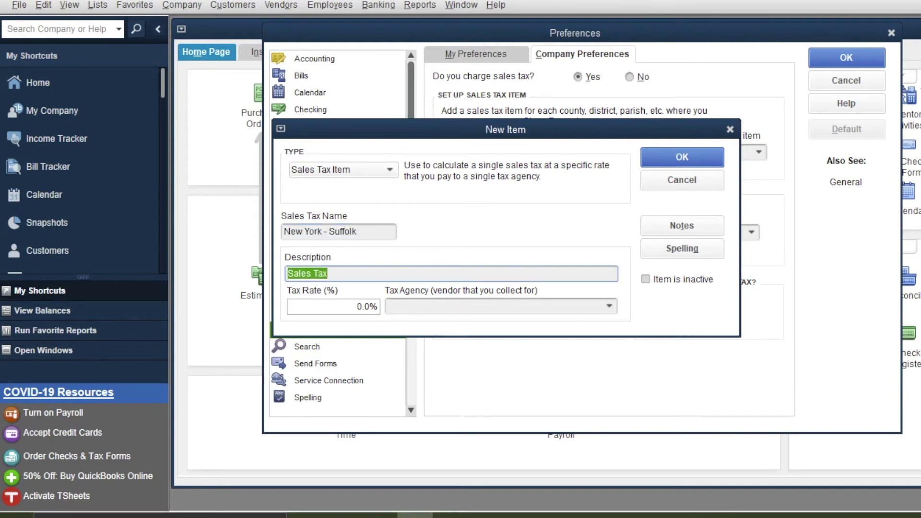
Describe it as 'Sales Tax for the County of Suffolk' with an 8.625% rate
key("End")
type("for the ")
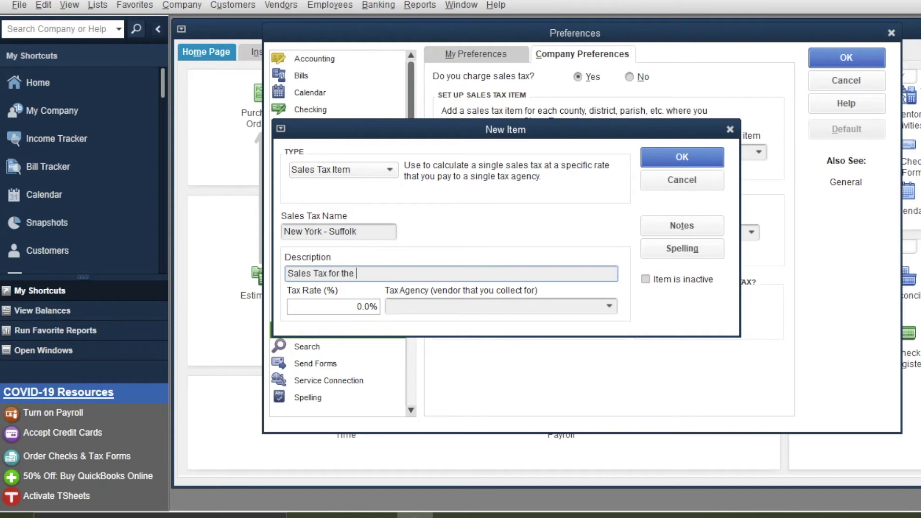
type("County of Suffolk")
key("Tab")
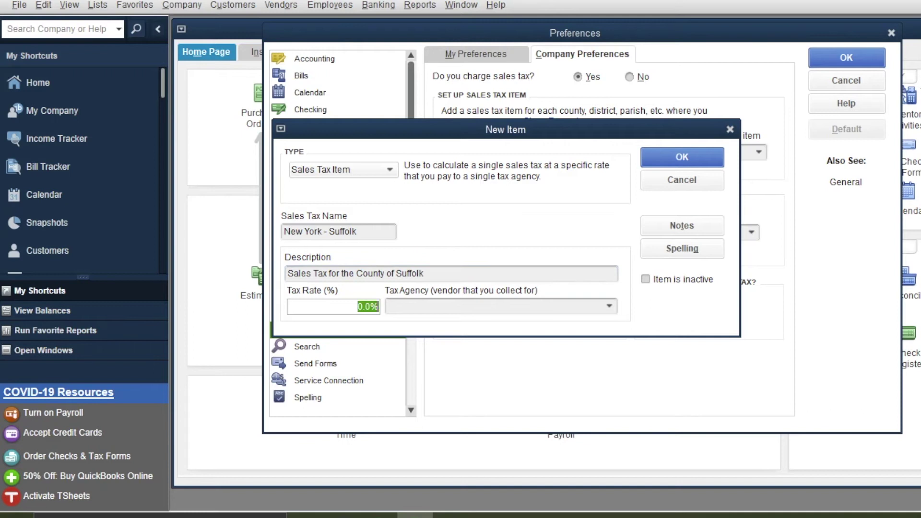
type("8.625")
key("Tab")
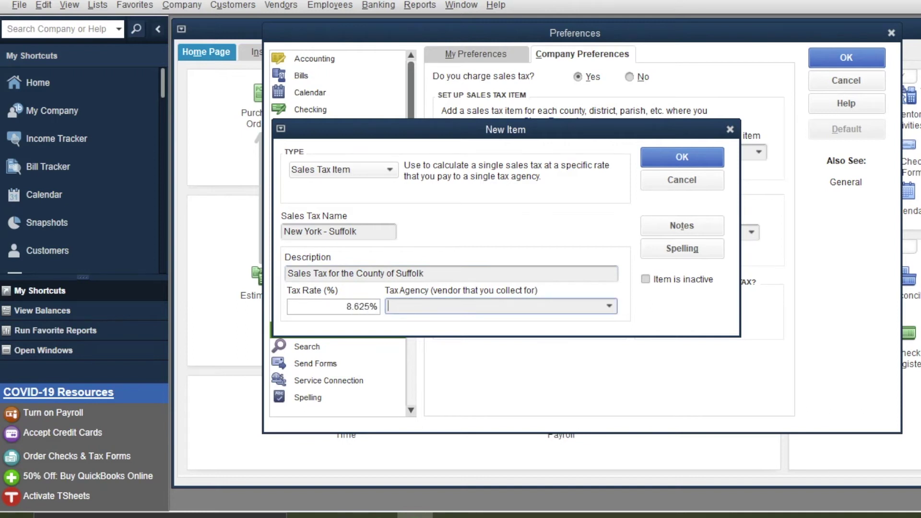
key("alt+Down")
Add tax agency vendor NYSDOFT (NYS Department of Taxation and Finance) and save the Suffolk item
key("Down")
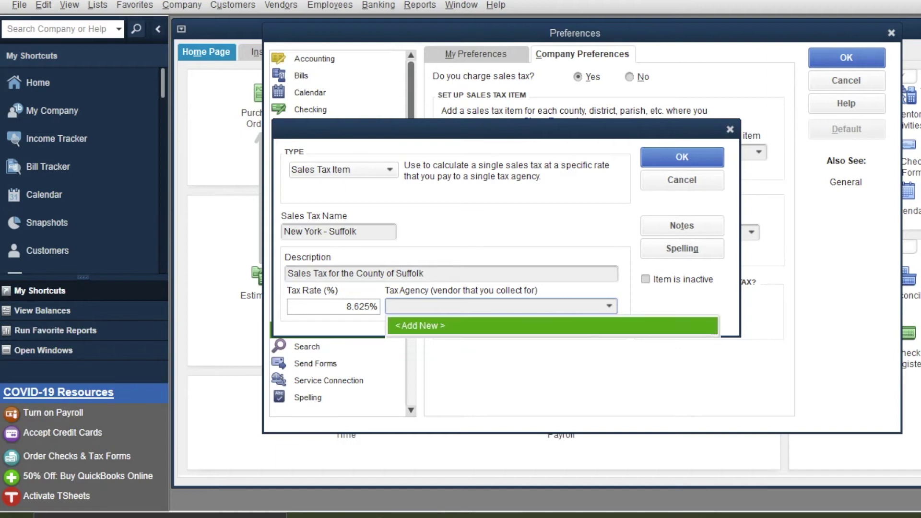
key("Return")
type("NYSDO")
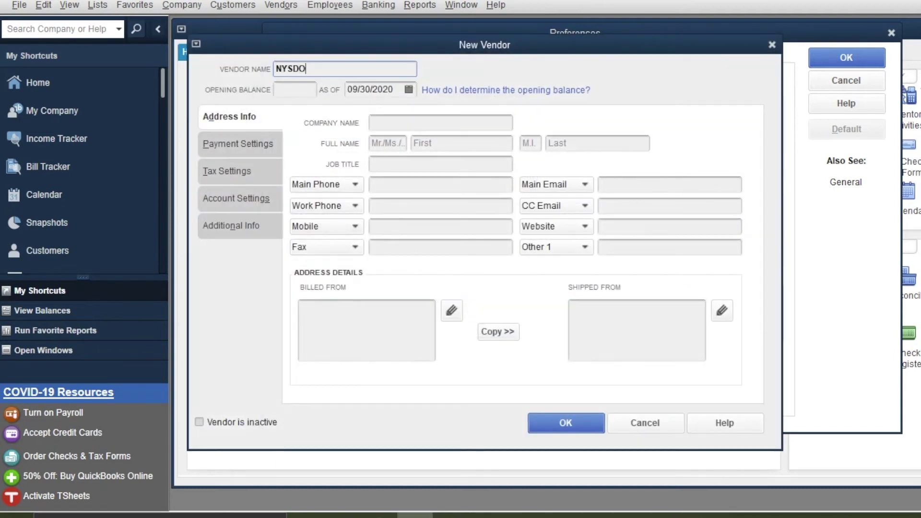
type("FT")
left_click(383, 123)
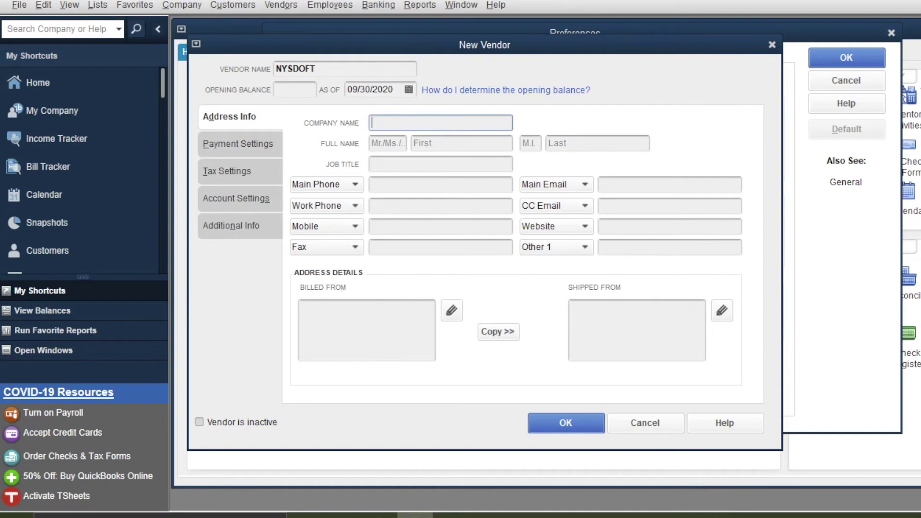
type("NYSD")
key("BackSpace")
type("Department of ")
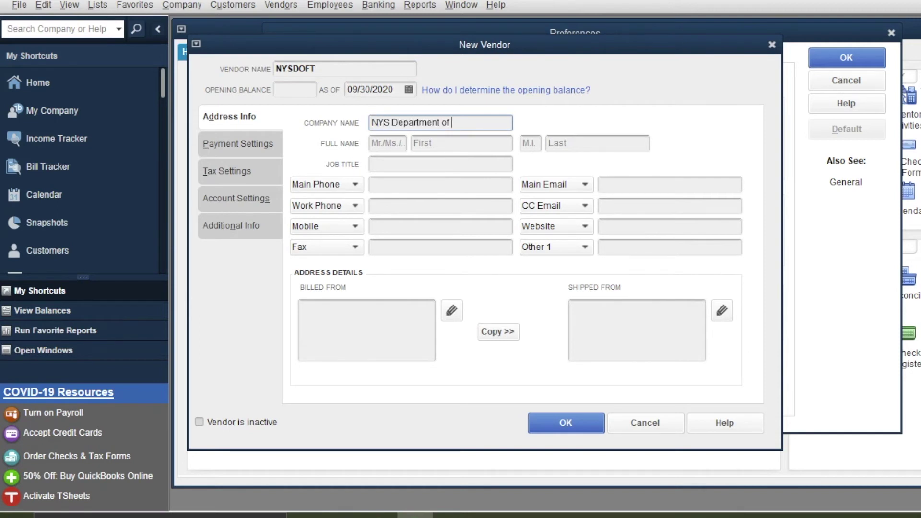
type("Taxation of")
key("BackSpace")
key("BackSpace")
key("BackSpace")
type("and Finance")
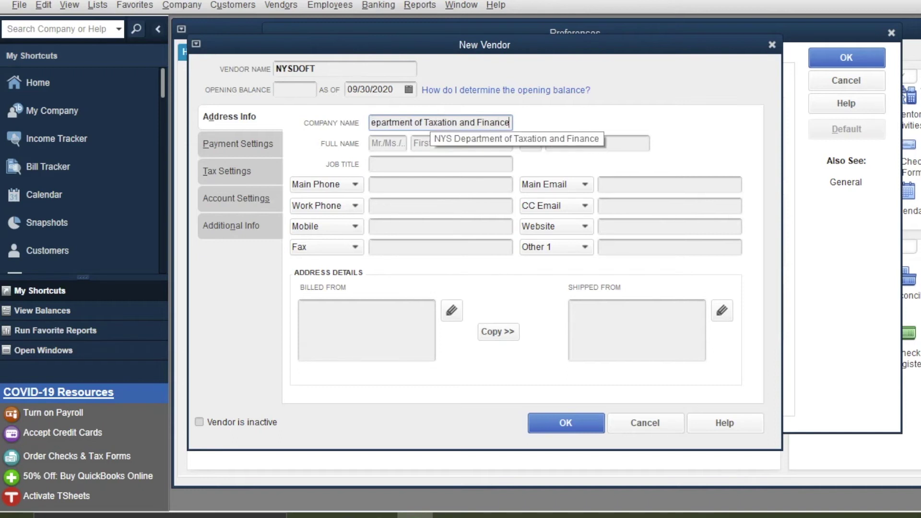
key("Tab")
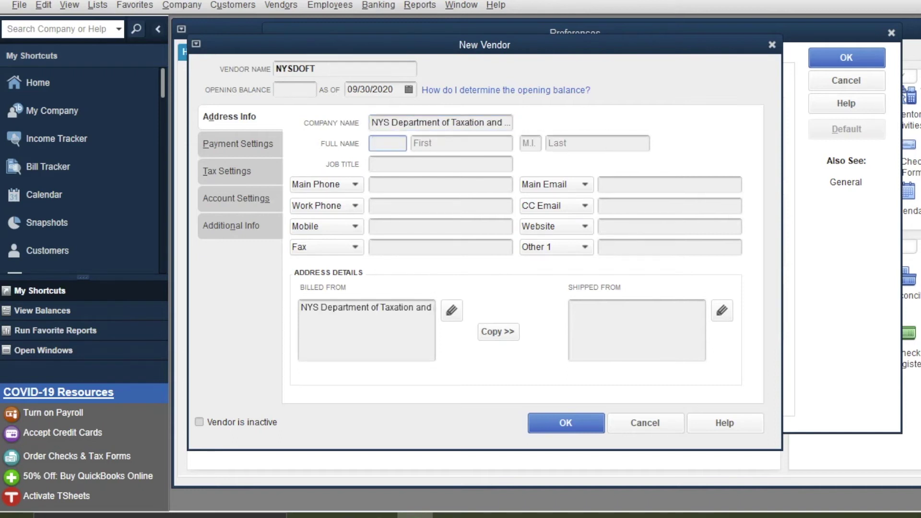
key("Return")
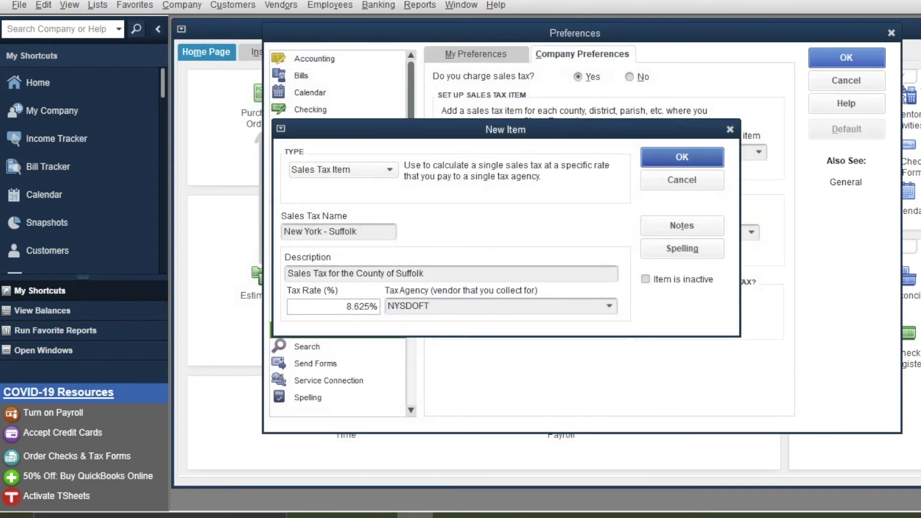
key("Return")
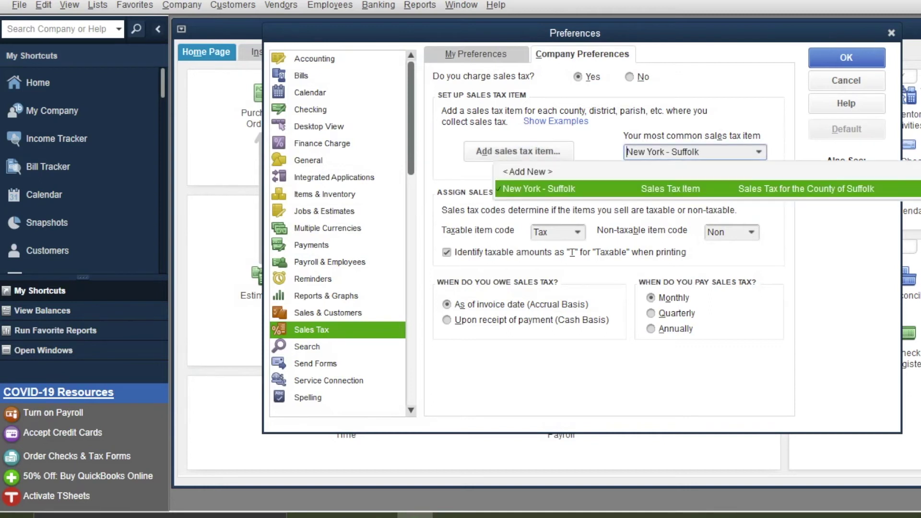
Keep New York - Suffolk as most common item and name a new sales tax item 'New York - Nassau'
key("Return")
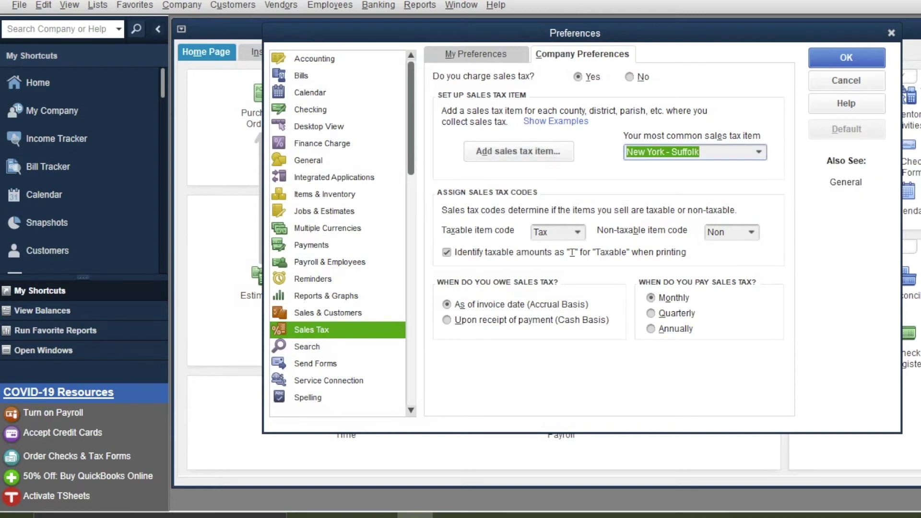
key("alt+d")
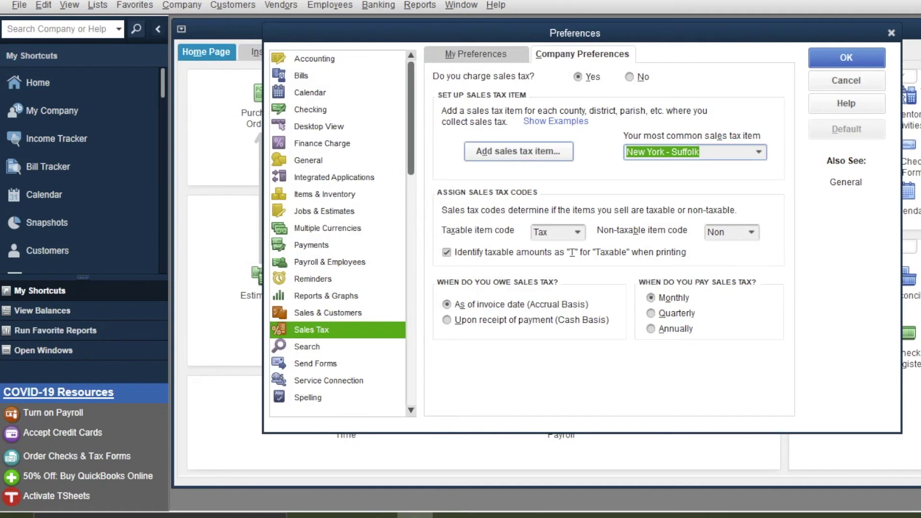
key("Return")
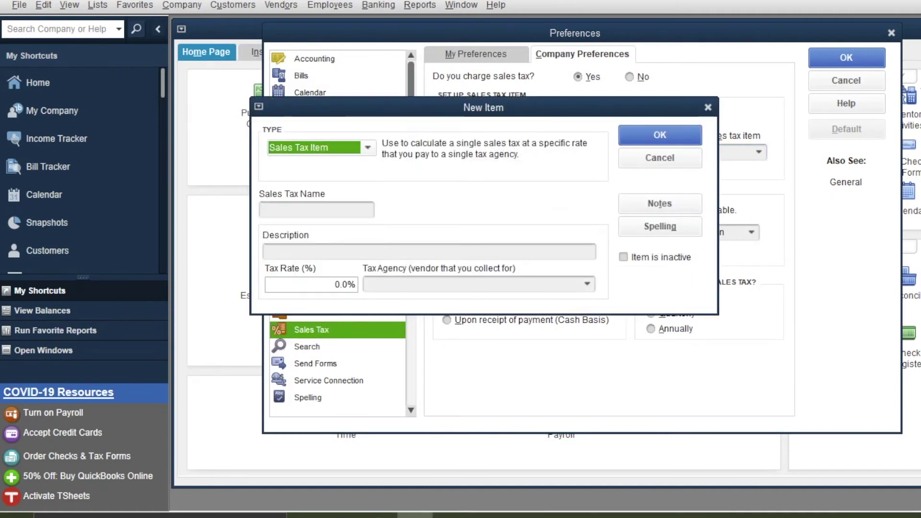
key("Tab")
type("New YORK")
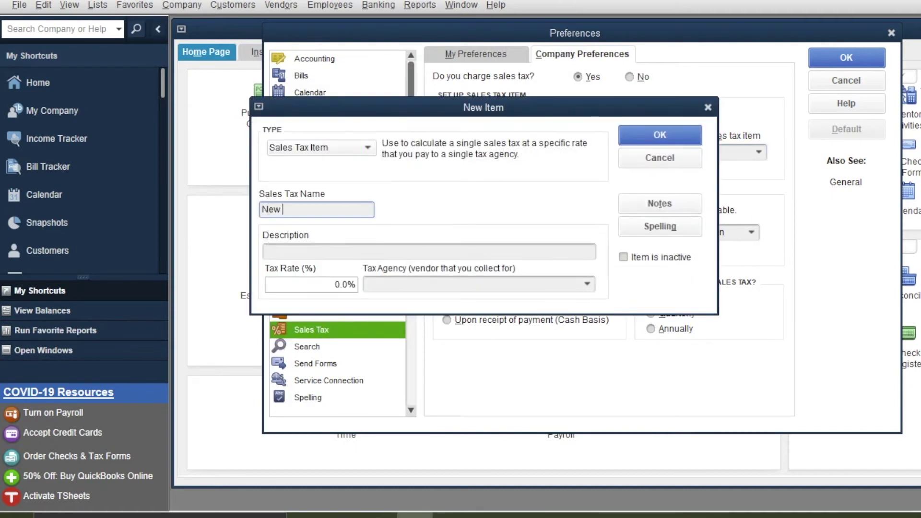
key("BackSpace")
key("BackSpace")
key("BackSpace")
type("ork - Nassau")
Describe it as 'Sales Tax for the County of Nassau', rate 8.625%, agency NYSDOFT, and save
key("Tab")
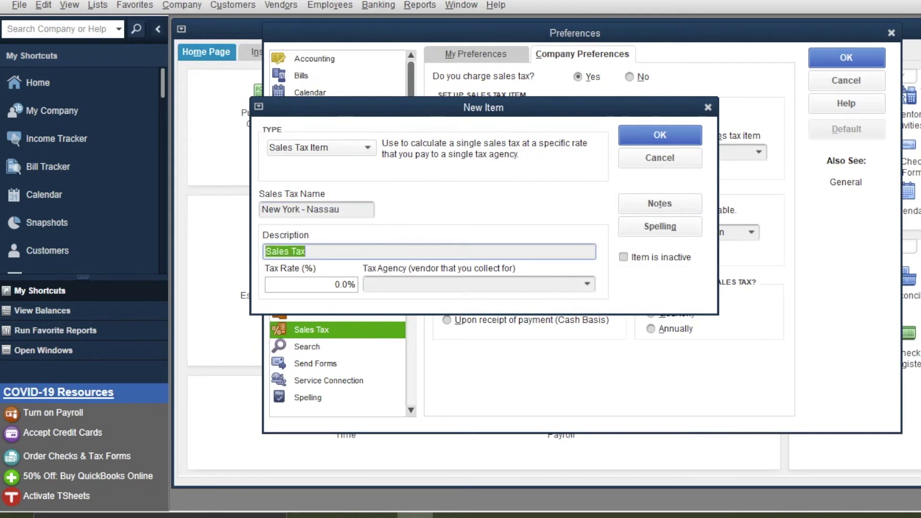
key("Tab")
key("shift+Tab")
key("Right")
type("f")
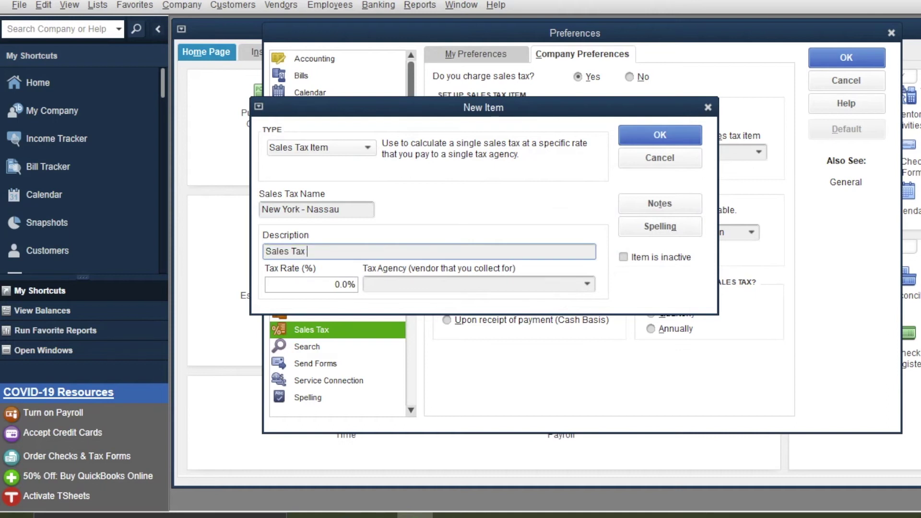
type("or the cou")
key("BackSpace")
key("BackSpace")
key("BackSpace")
type("County of Nassau")
key("Tab")
type("8.625")
key("Tab")
key("alt+Down")
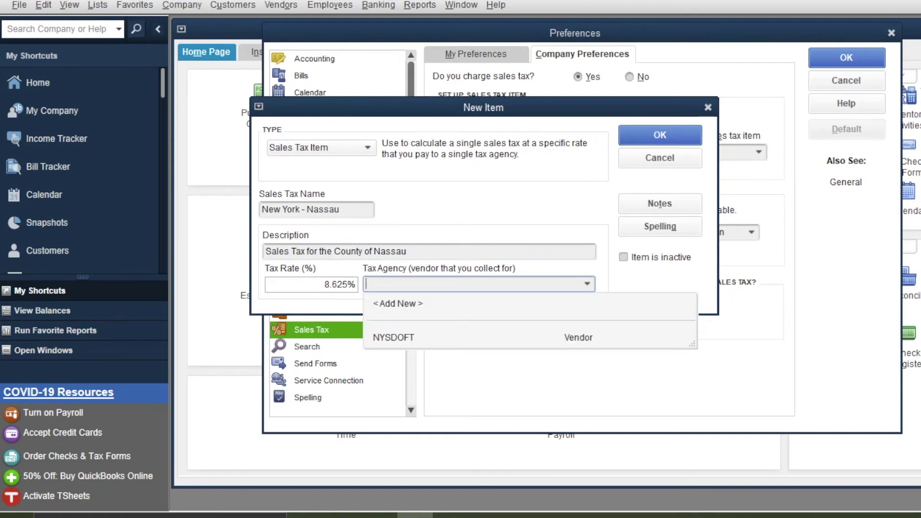
key("Down")
key("Return")
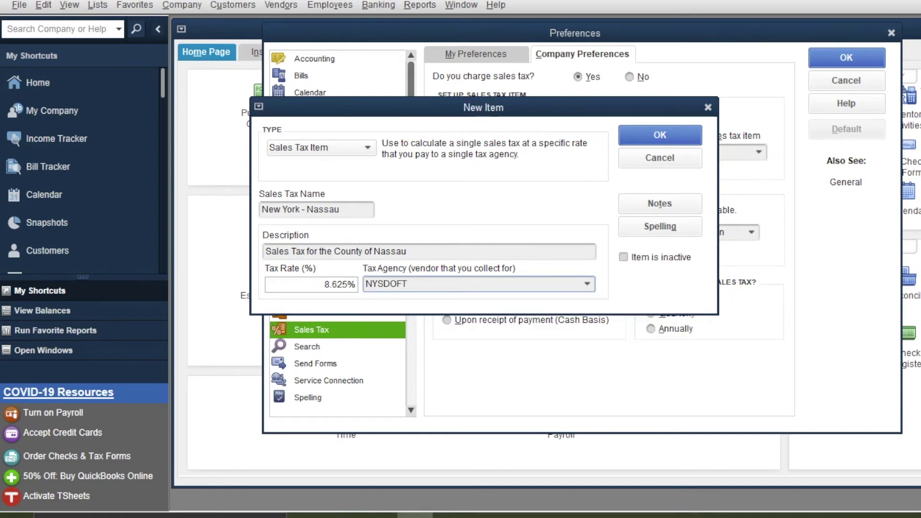
key("Return")
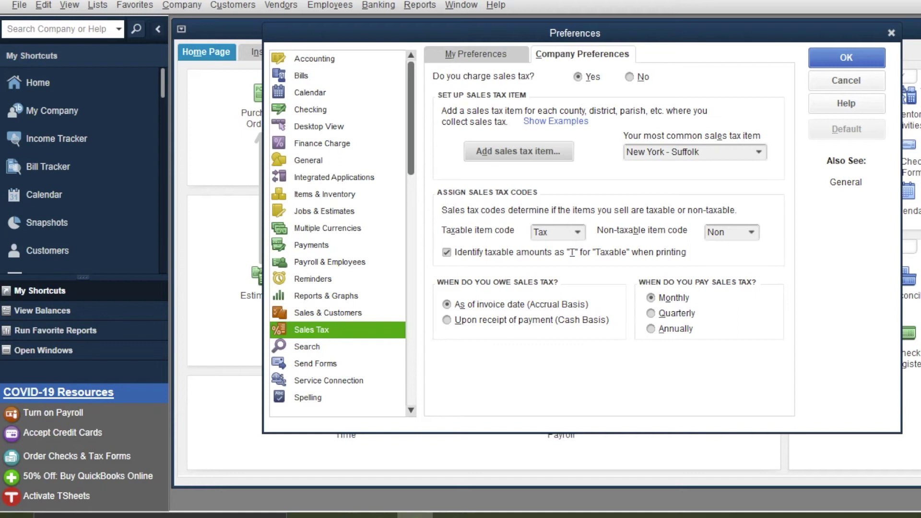
Set sales tax payments to Quarterly, save, and accept the taxable-items update and window-closing warning
left_click(651, 313)
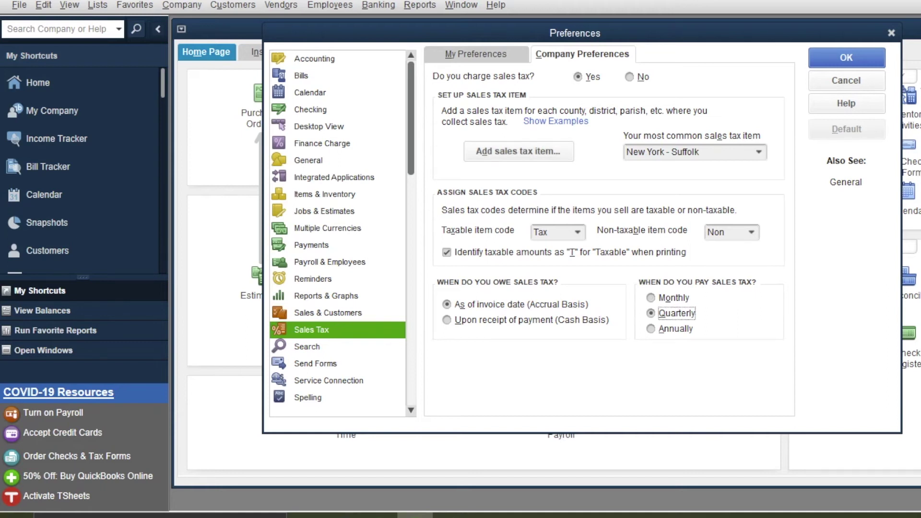
left_click(651, 329)
left_click(652, 313)
left_click(846, 57)
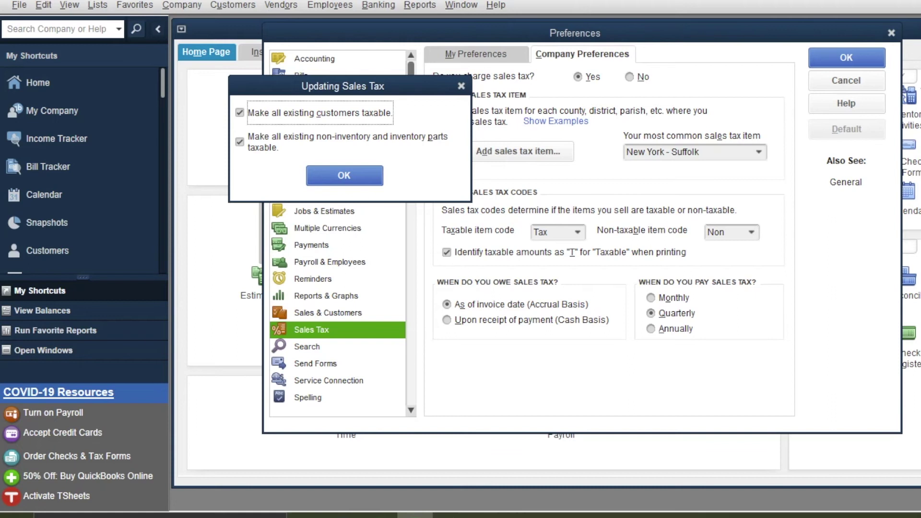
key("Return")
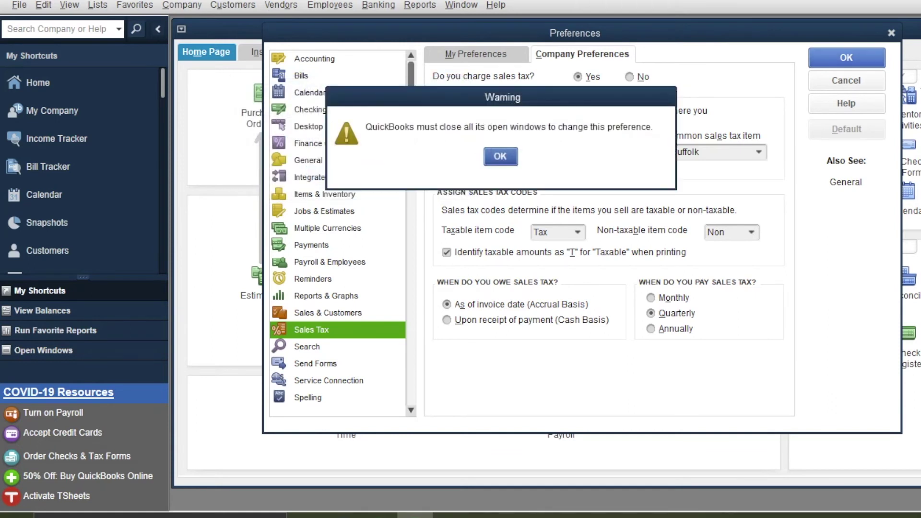
key("Return")
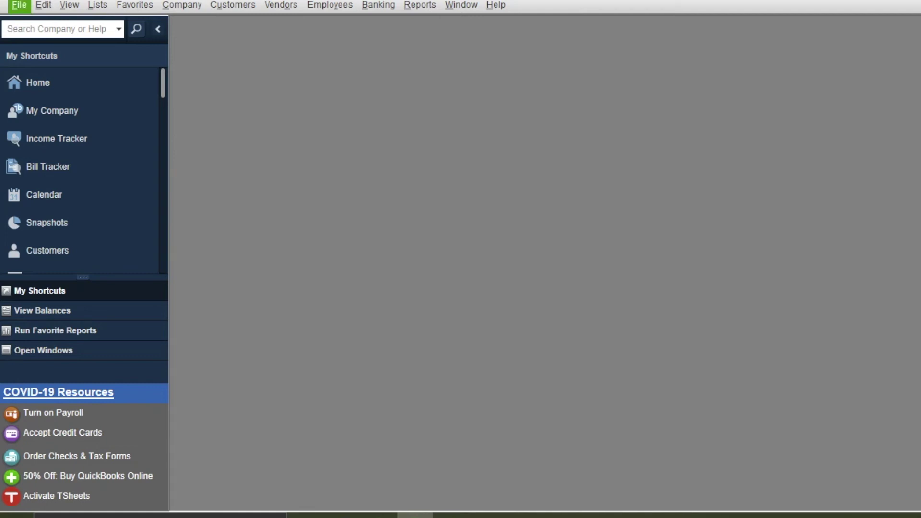
Bring the Home page back up from the company menu
left_click(19, 5)
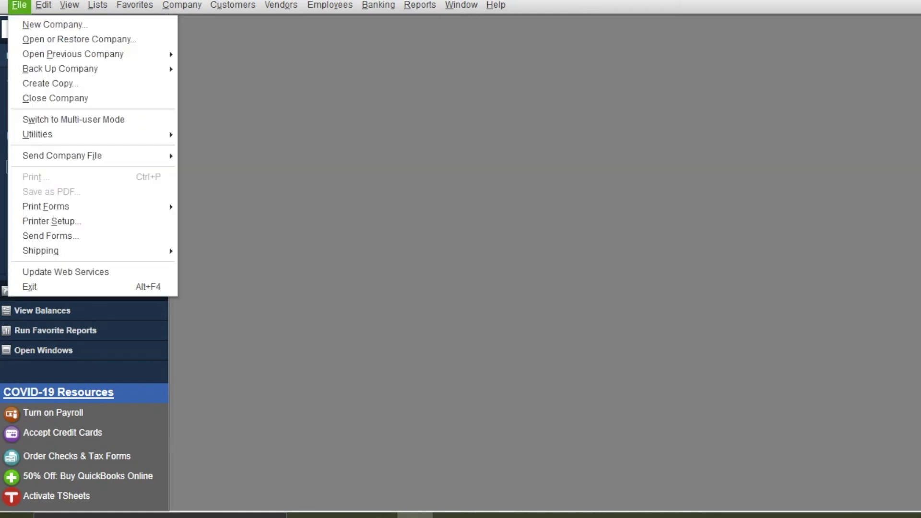
left_click(19, 6)
left_click(38, 82)
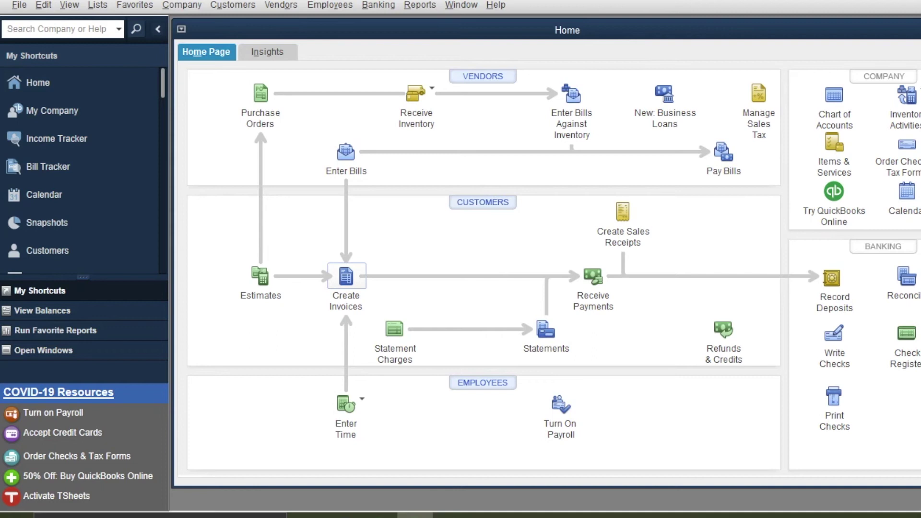
Start a new invoice, check that the TAX list offers both New York tax items, then discard it
left_click(346, 277)
left_click(508, 392)
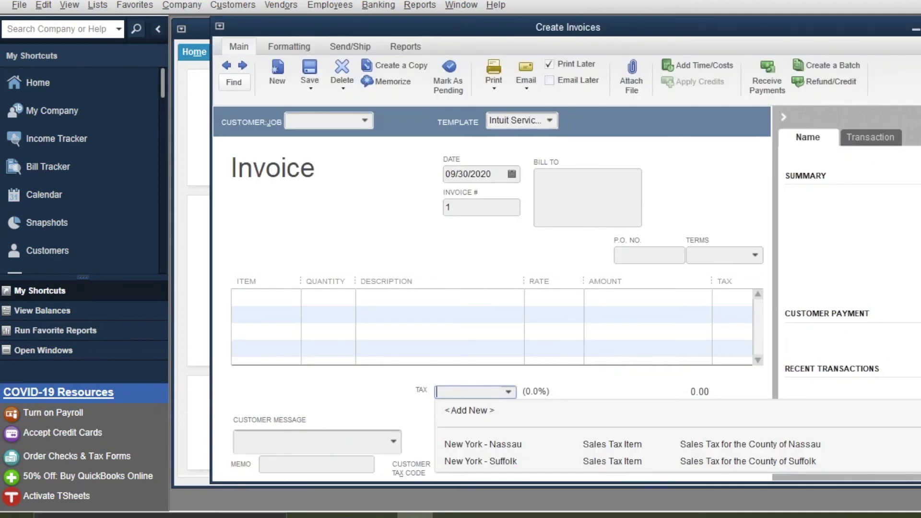
left_click(509, 392)
key("Escape")
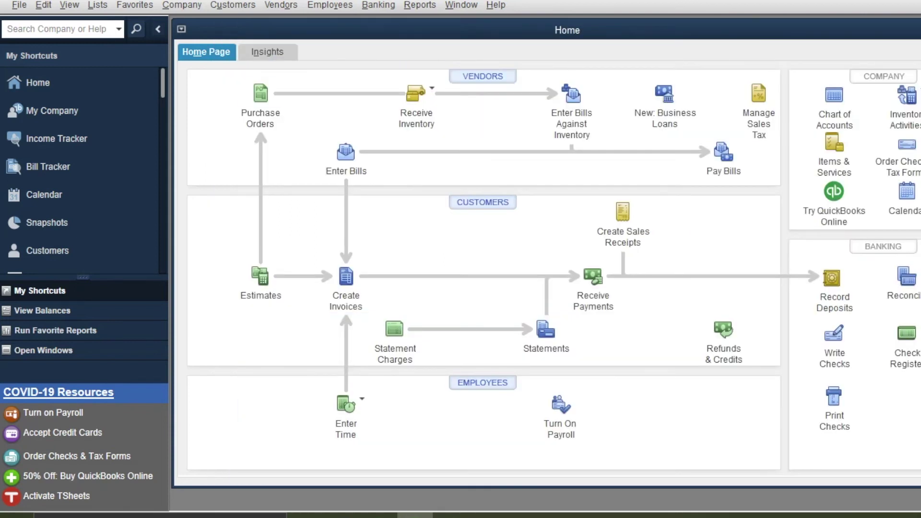
In Edit > Preferences > Send Forms, switch email sending from Outlook to Web Mail Providers
left_click(43, 5)
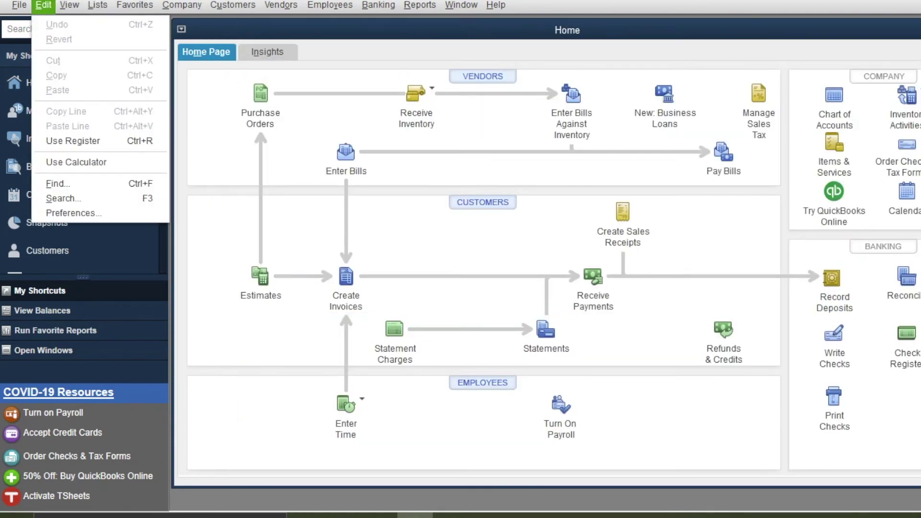
key("Down")
key("Down")
key("Return")
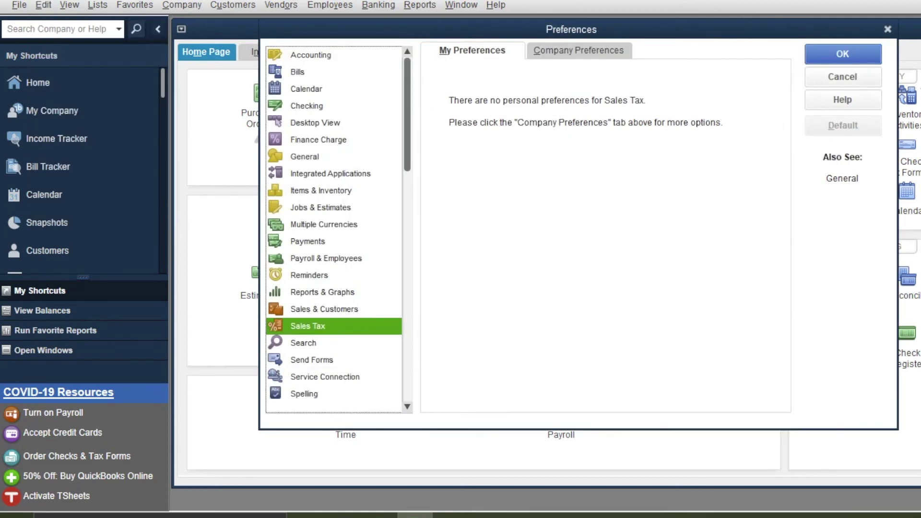
left_click(312, 359)
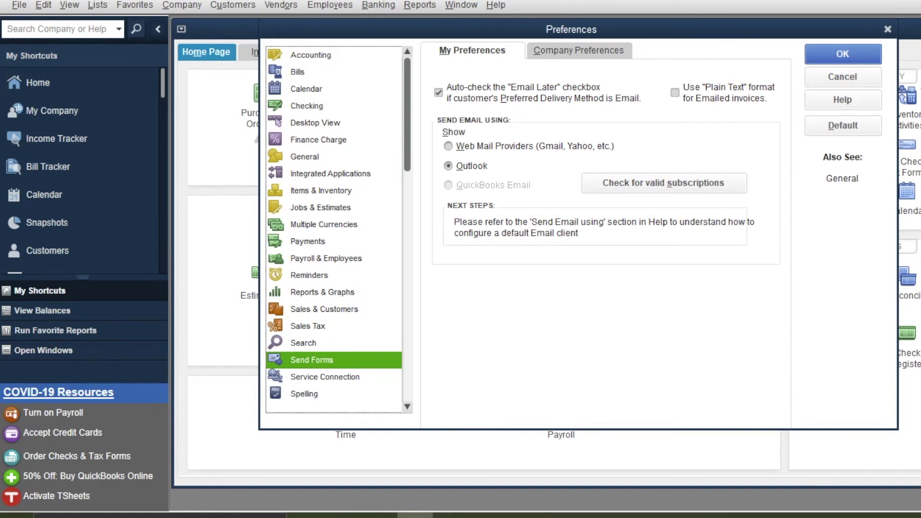
left_click(449, 146)
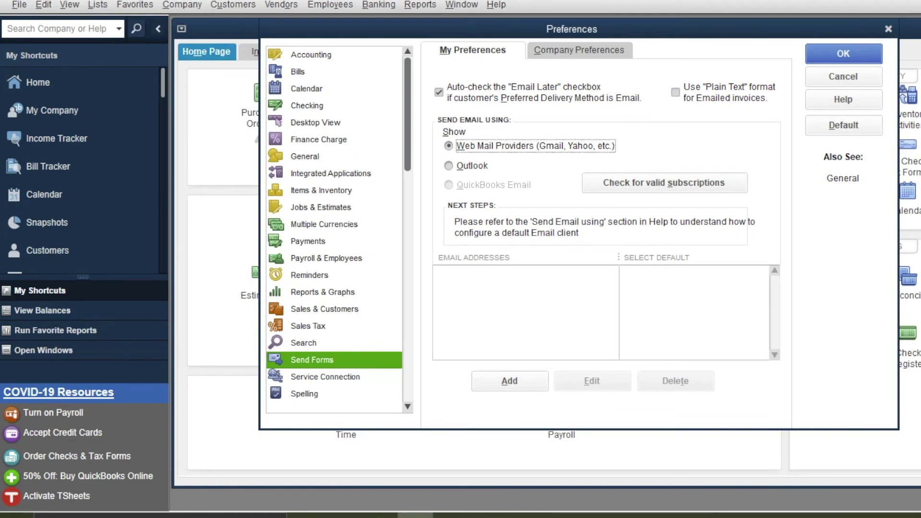
Add a new webmail address, entering the email address with Gmail as the provider
key("alt+a")
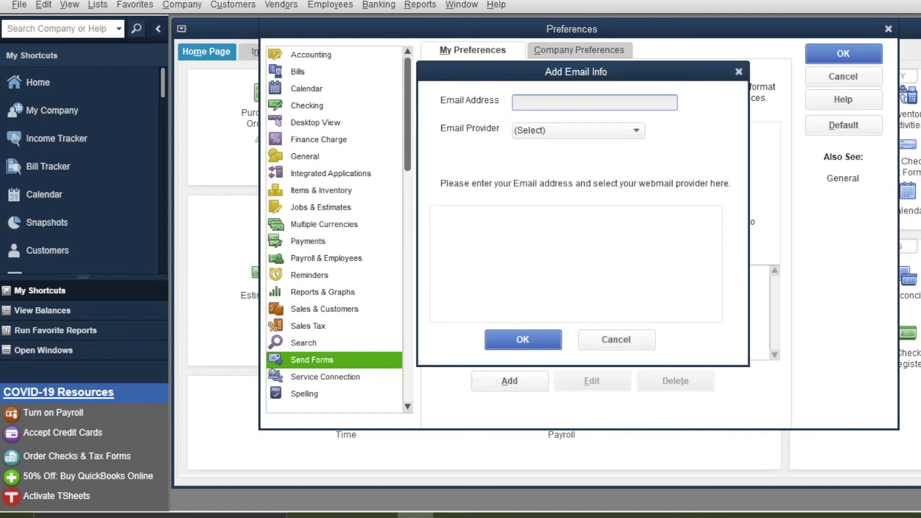
key("Tab")
key("alt+Down")
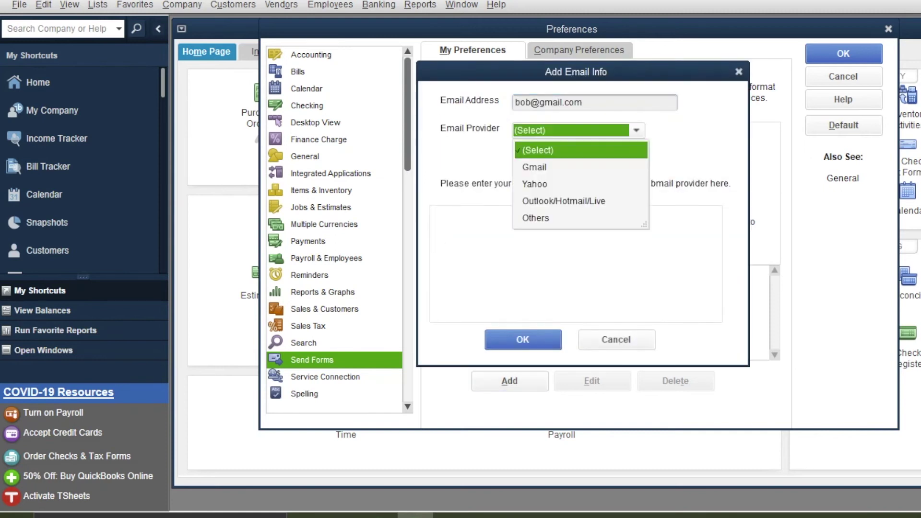
key("Down")
key("Return")
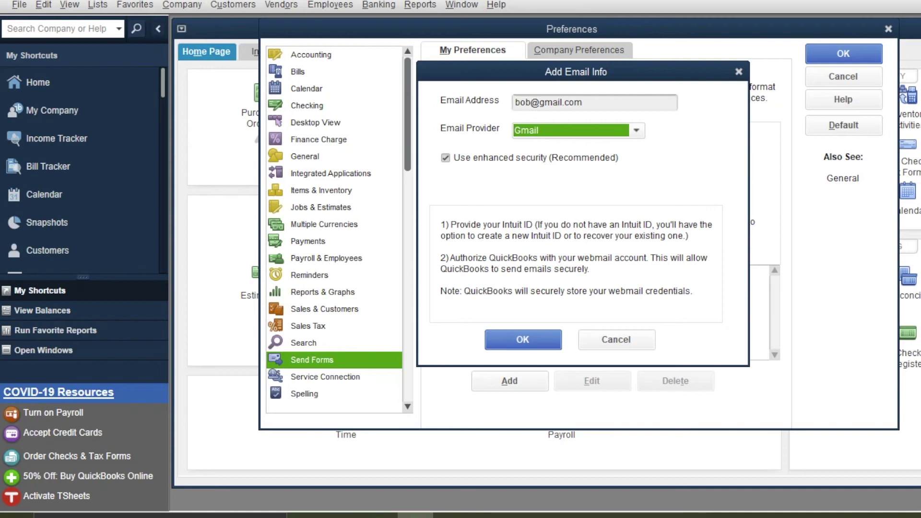
Change the provider to Yahoo and the address domain to yahoo.com, then save it
key("alt+Down")
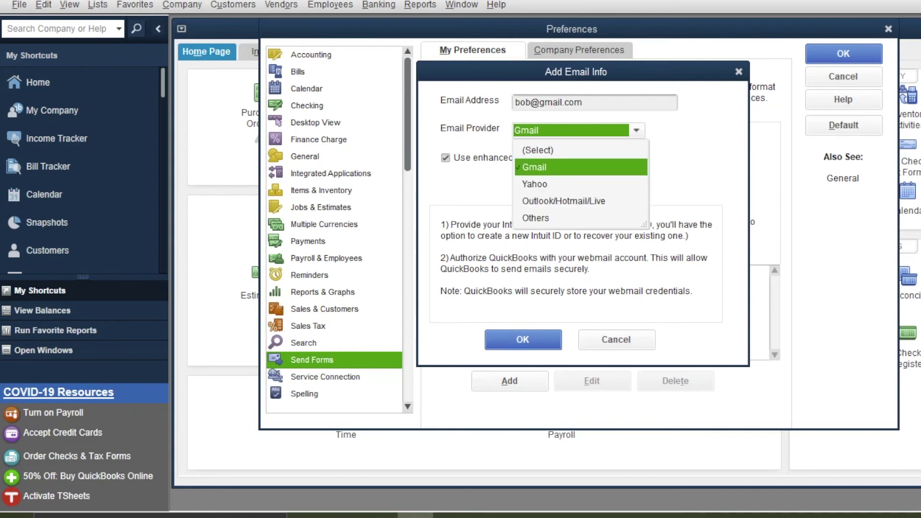
key("Down")
key("Return")
left_click_drag(539, 102, 584, 103)
type("yahoo.com")
key("Return")
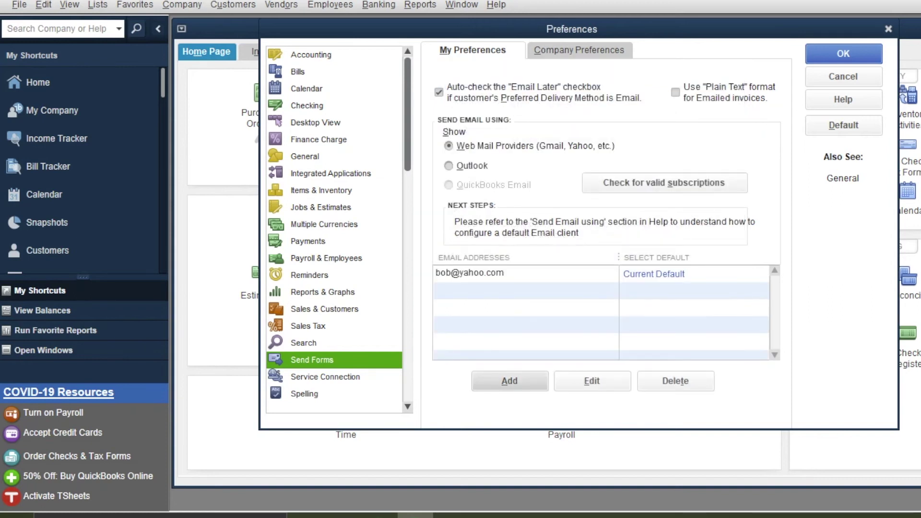
Delete the Yahoo address, switch sending back to Outlook, and confirm Preferences with OK
left_click(471, 274)
left_click(675, 381)
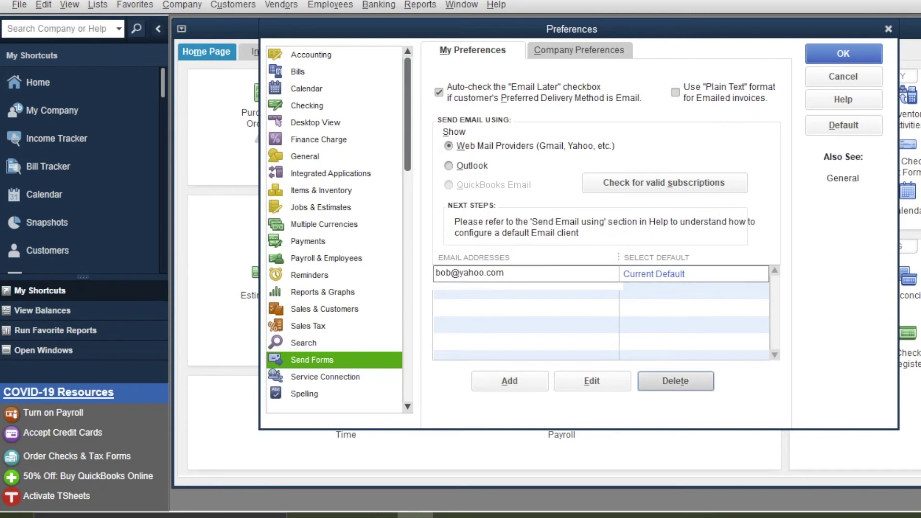
key("Return")
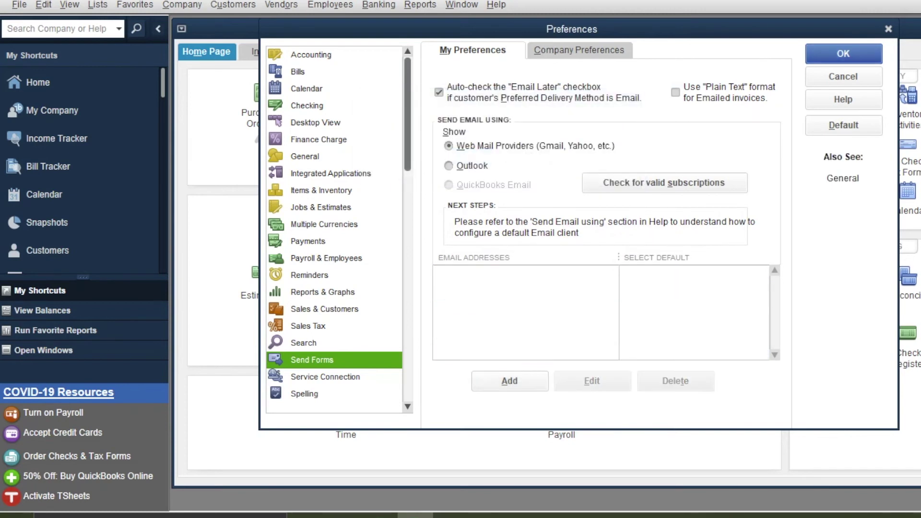
left_click(449, 166)
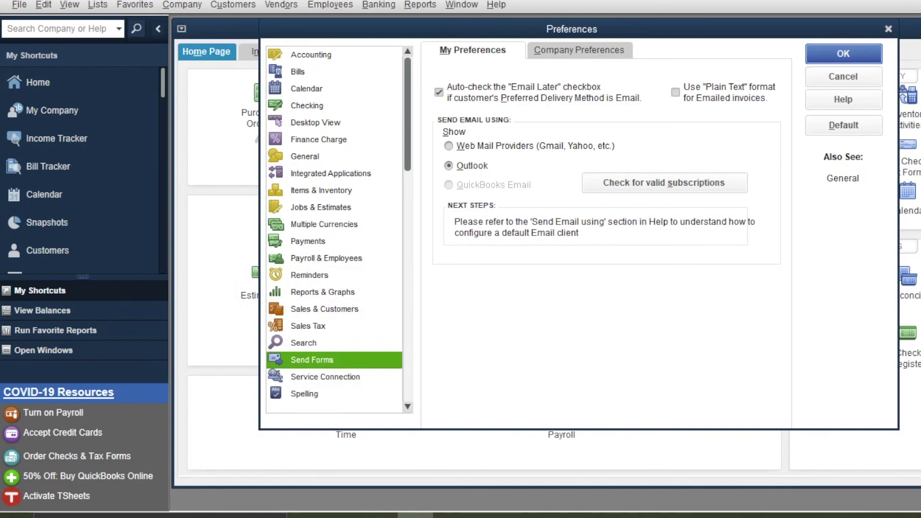
left_click(844, 54)
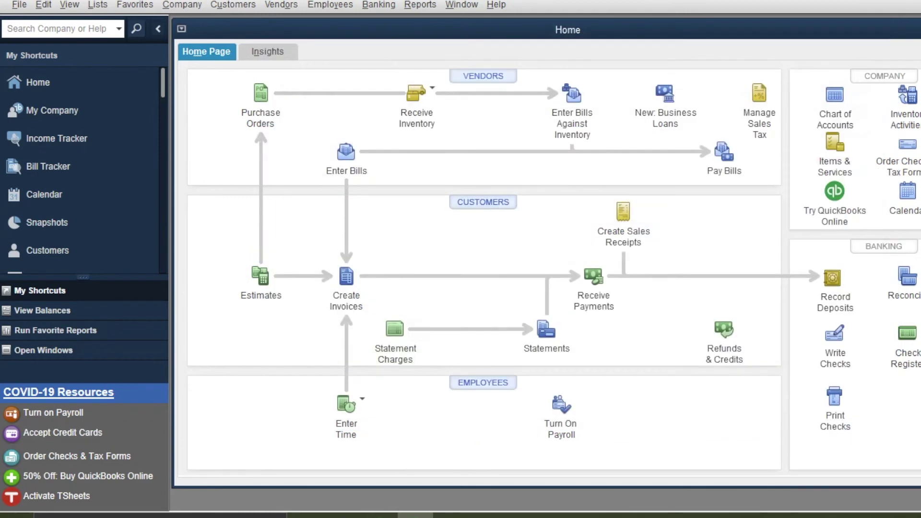